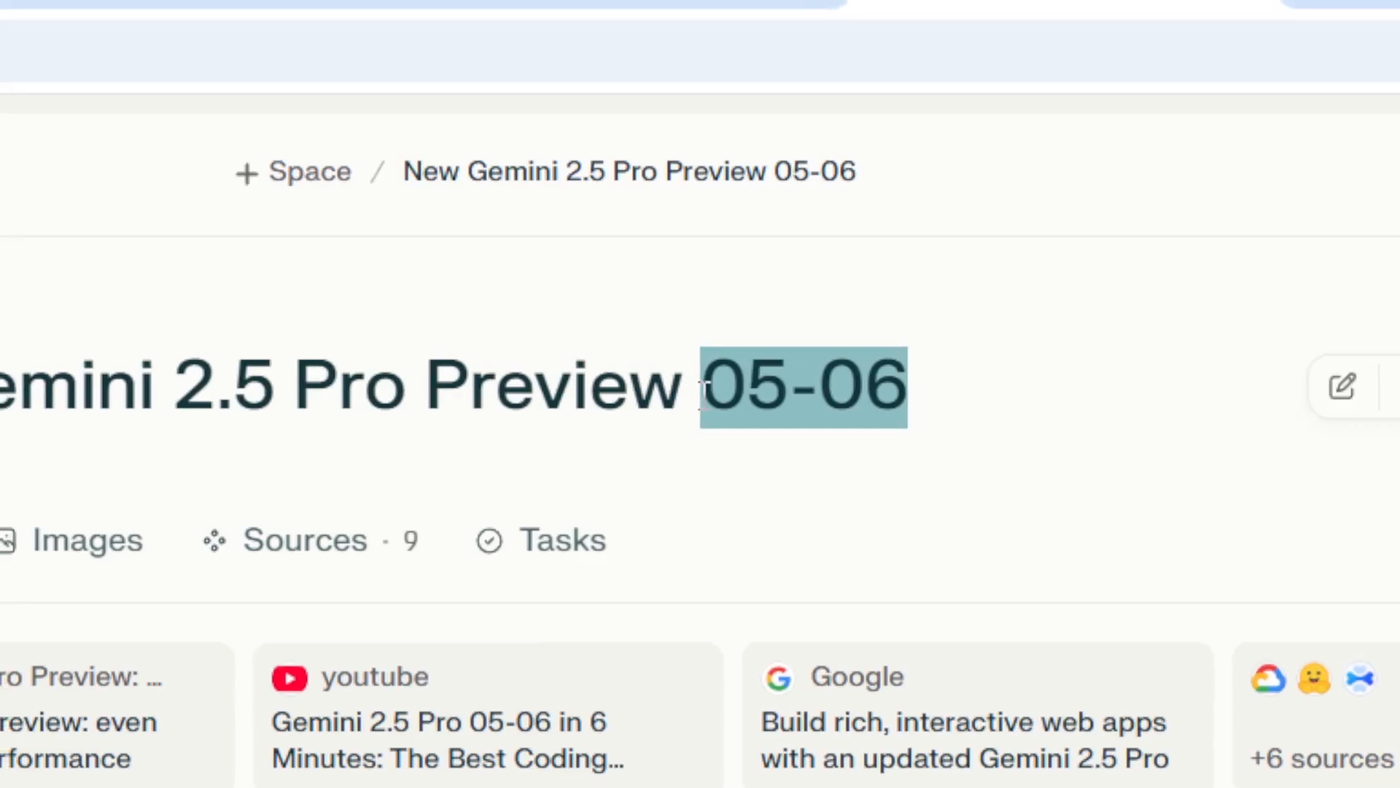
Read the Perplexity answer on Gemini 2.5 Pro Preview 05-06, covering its overview, key features and developer experience.
left_click(866, 390)
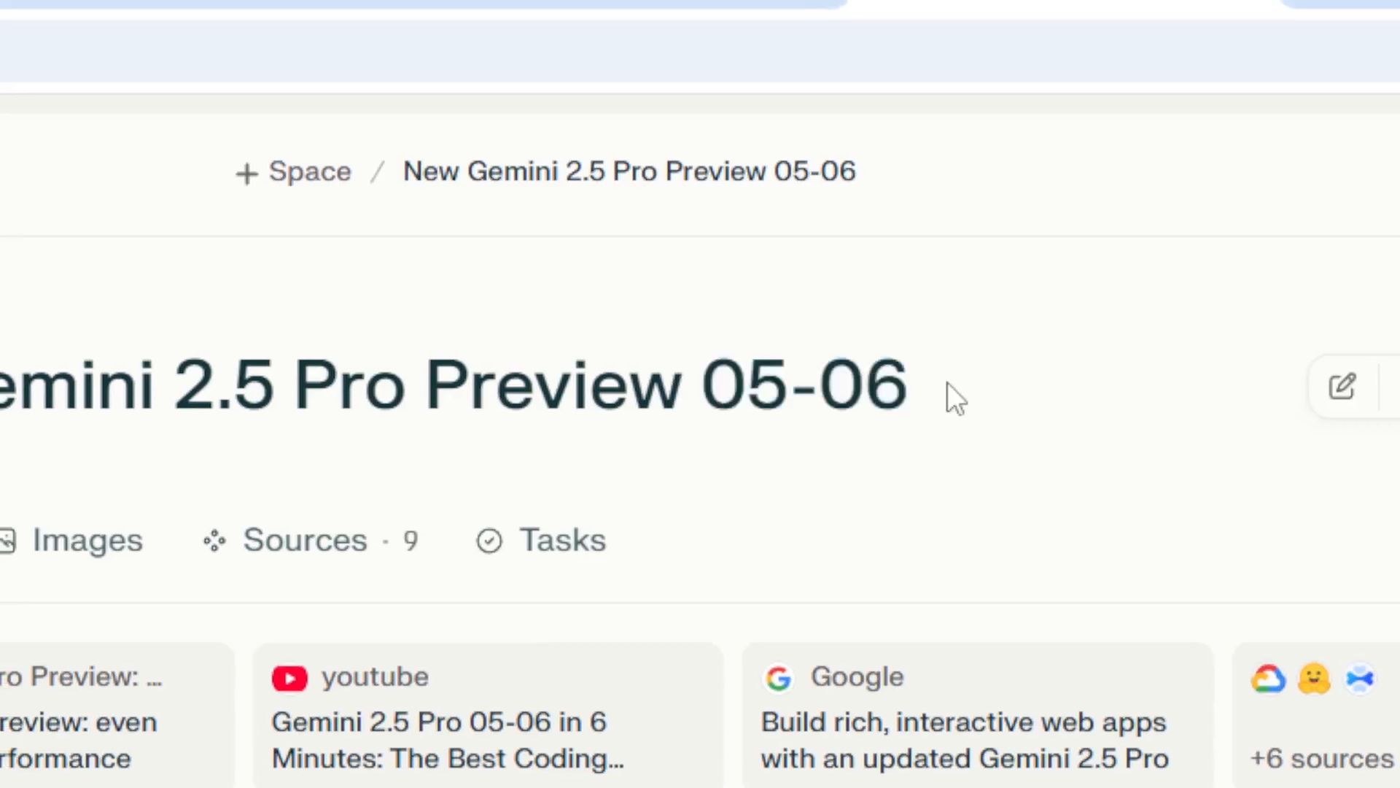
left_click_drag(949, 383, 861, 392)
left_click(859, 392)
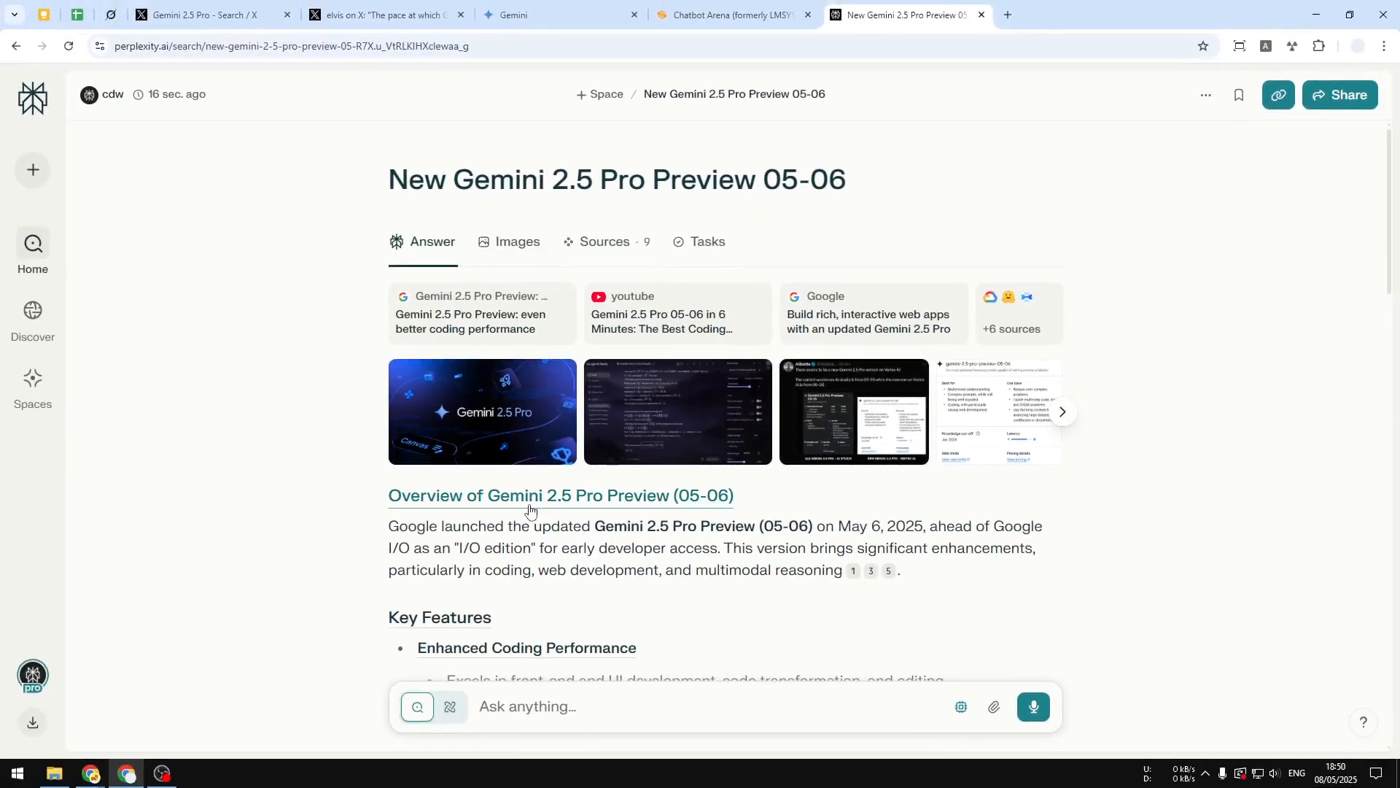
scroll(586, 484, "down", 1)
scroll(586, 483, "down", 2)
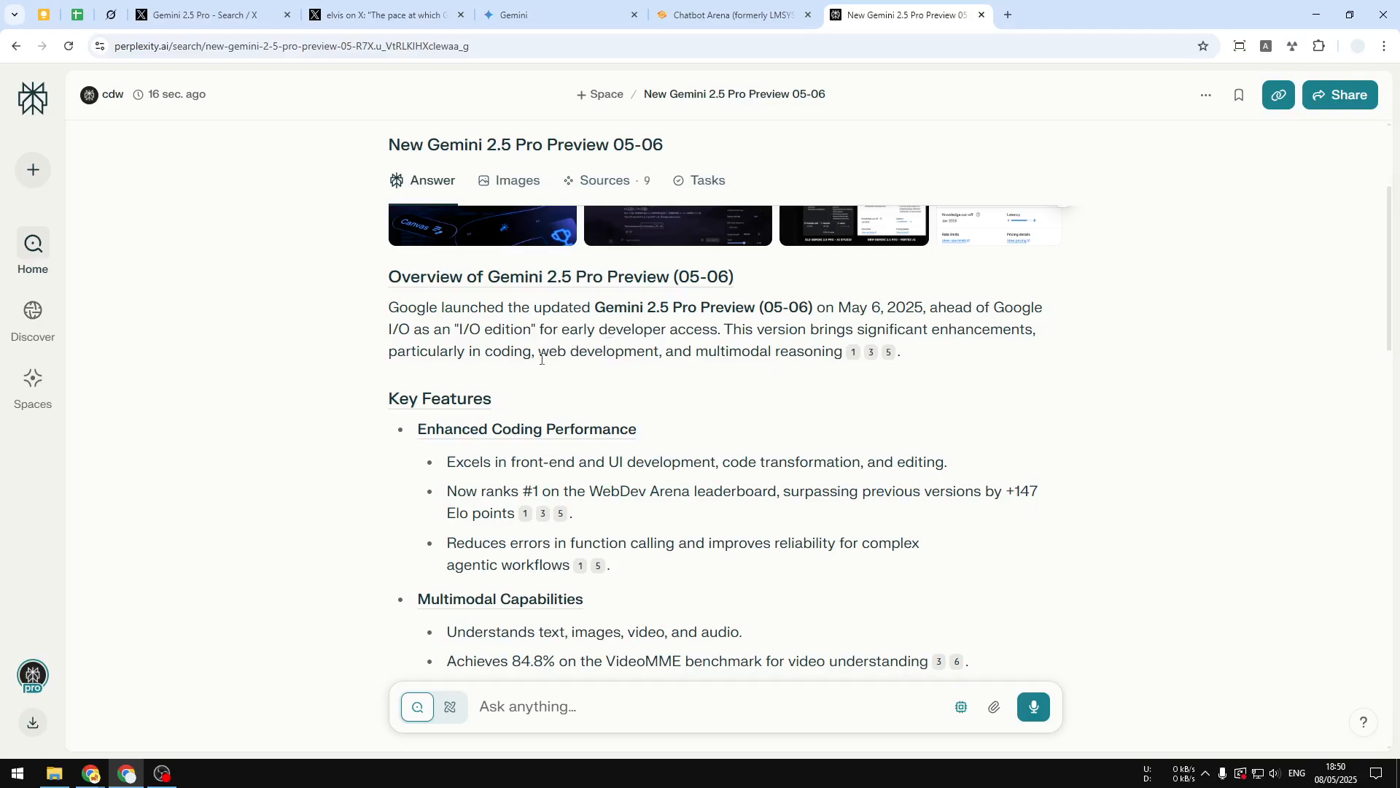
scroll(536, 438, "down", 3)
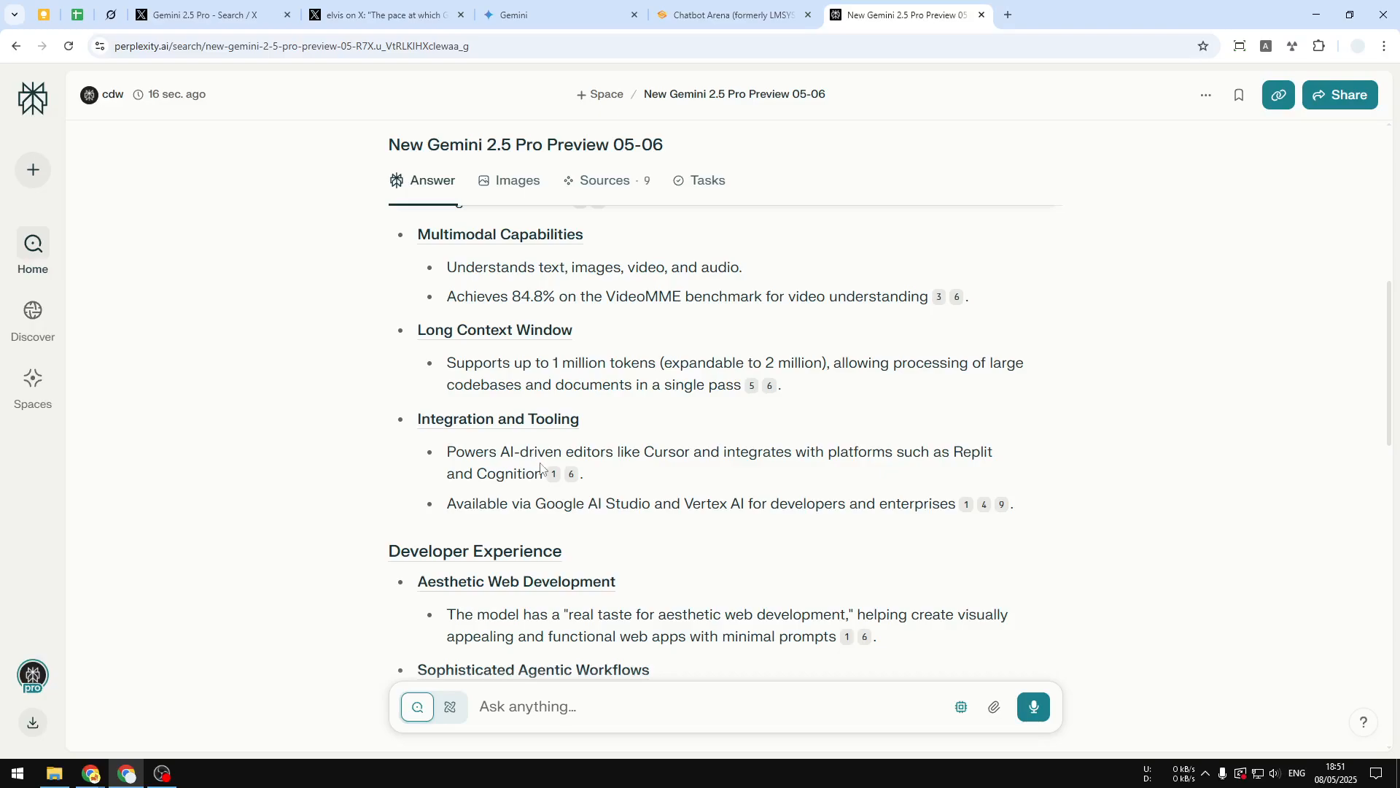
Check the model choices offered in the Gemini app and the top-ranked models on the Chatbot Arena leaderboard.
left_click(531, 9)
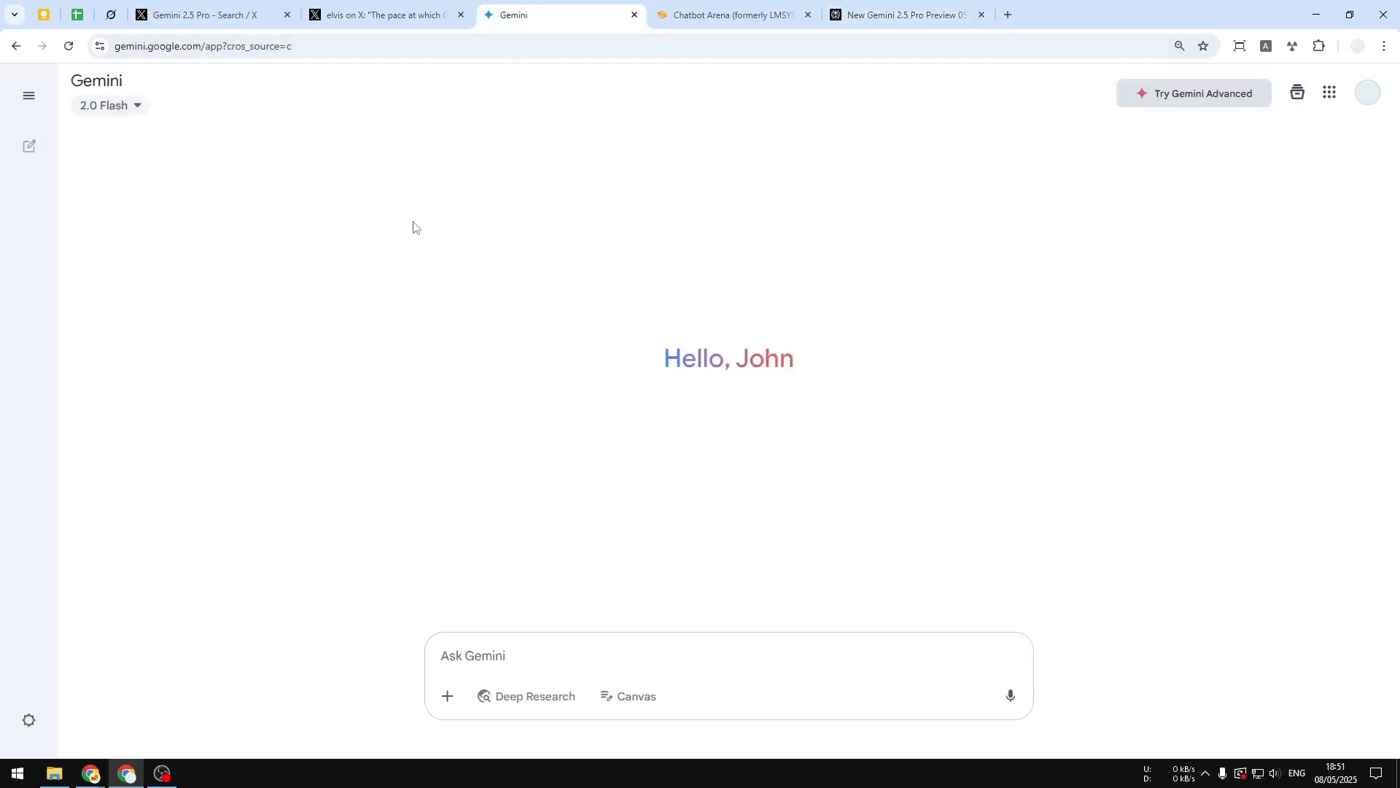
left_click(120, 108)
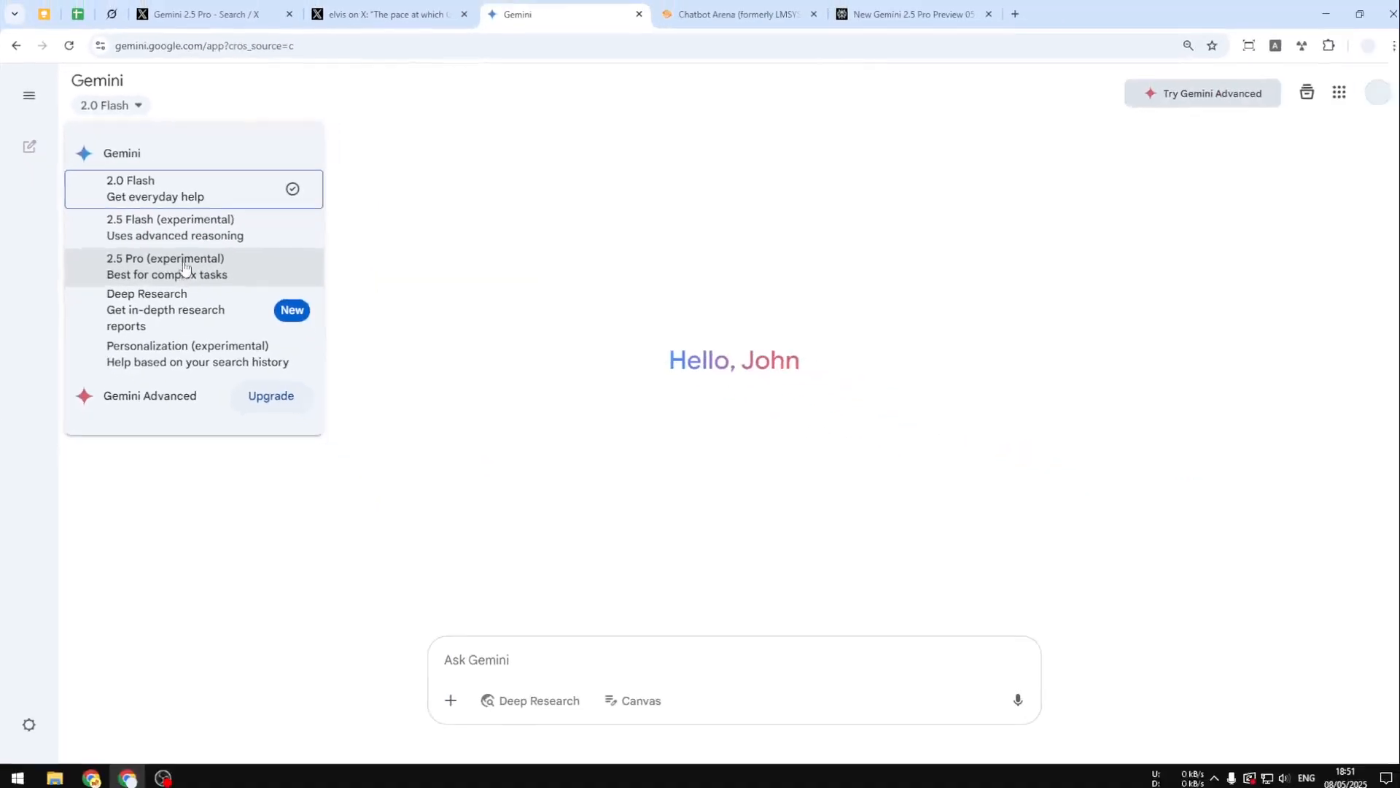
left_click(572, 225)
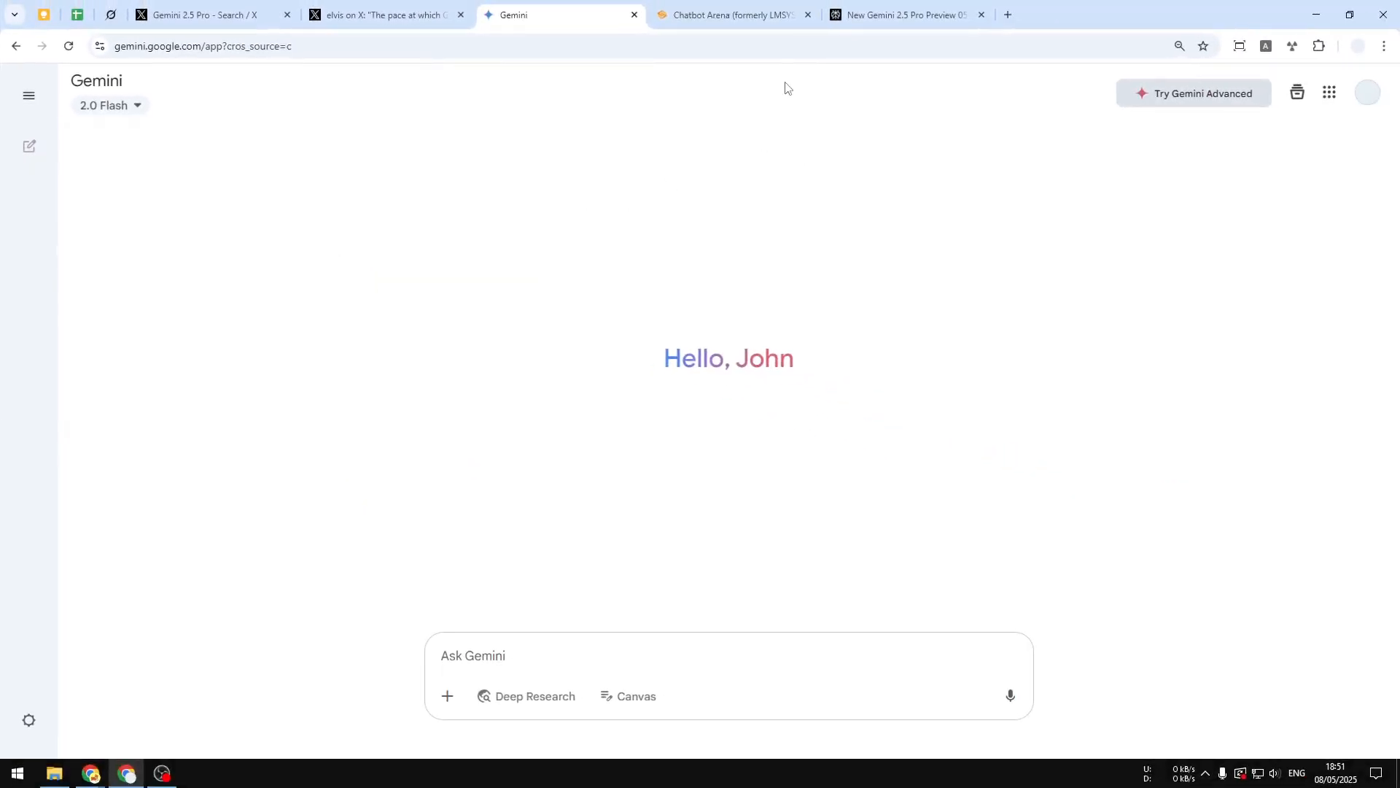
left_click(737, 13)
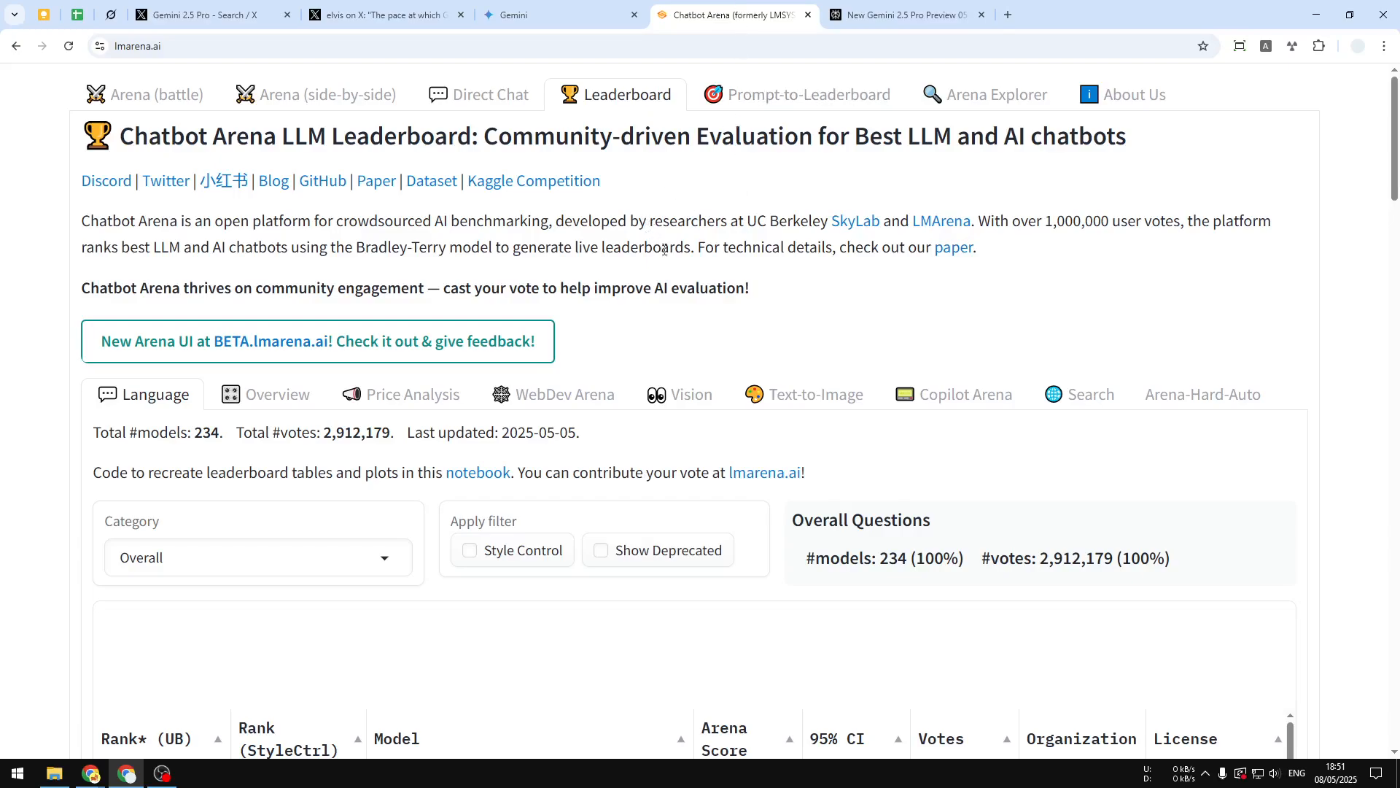
scroll(667, 278, "down", 6)
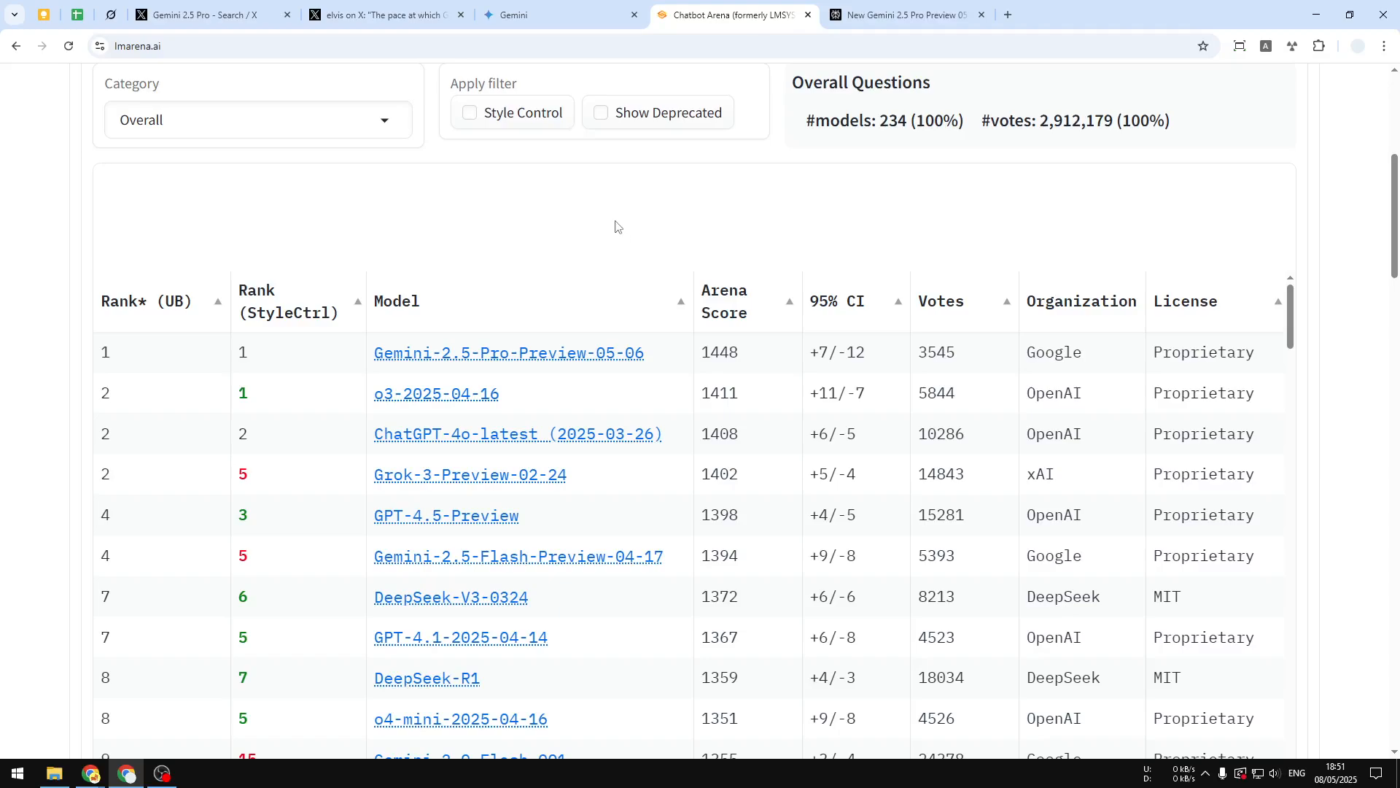
Open a new Google AI Studio chat at aistudio.google.com/prompts/new_chat in a separate browser tab.
key("ctrl+t")
type("ai")
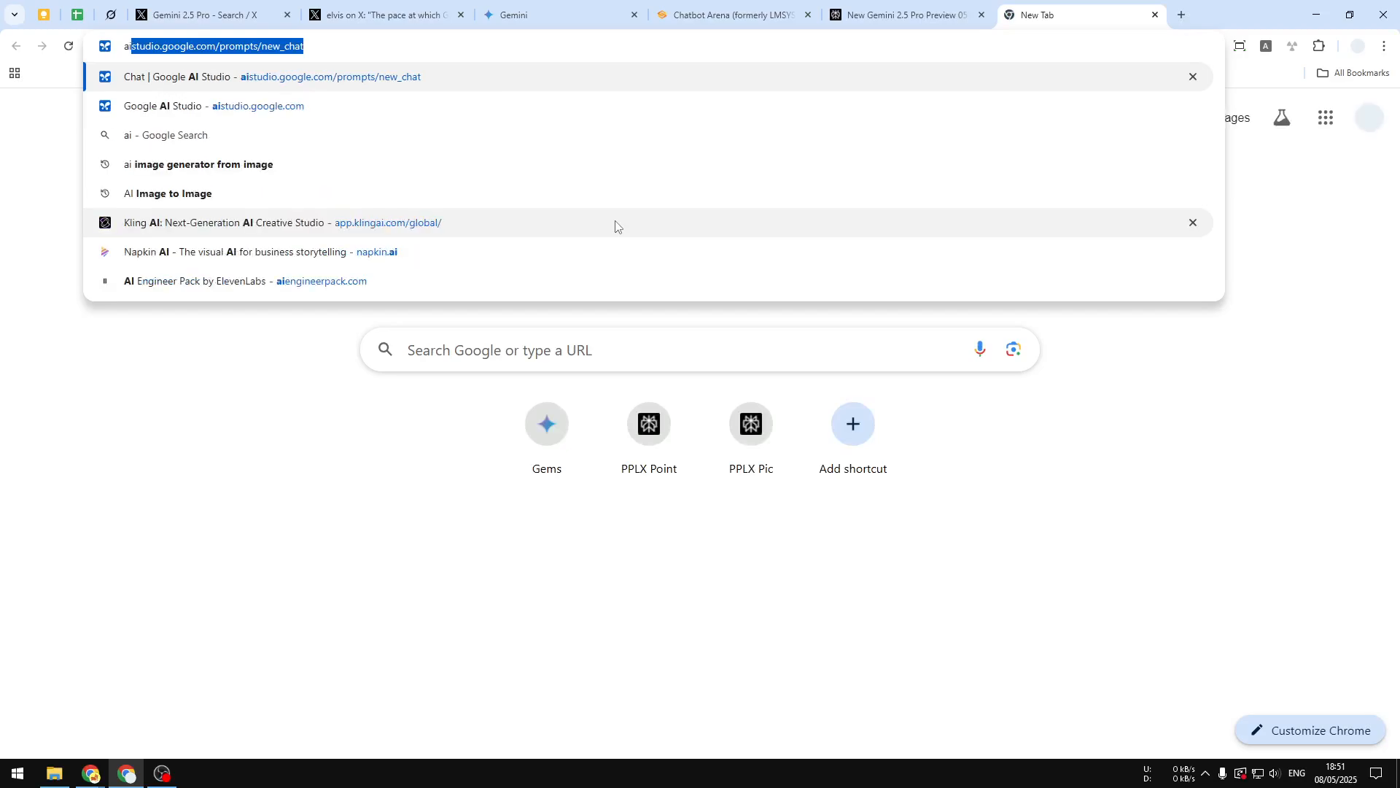
key("Return")
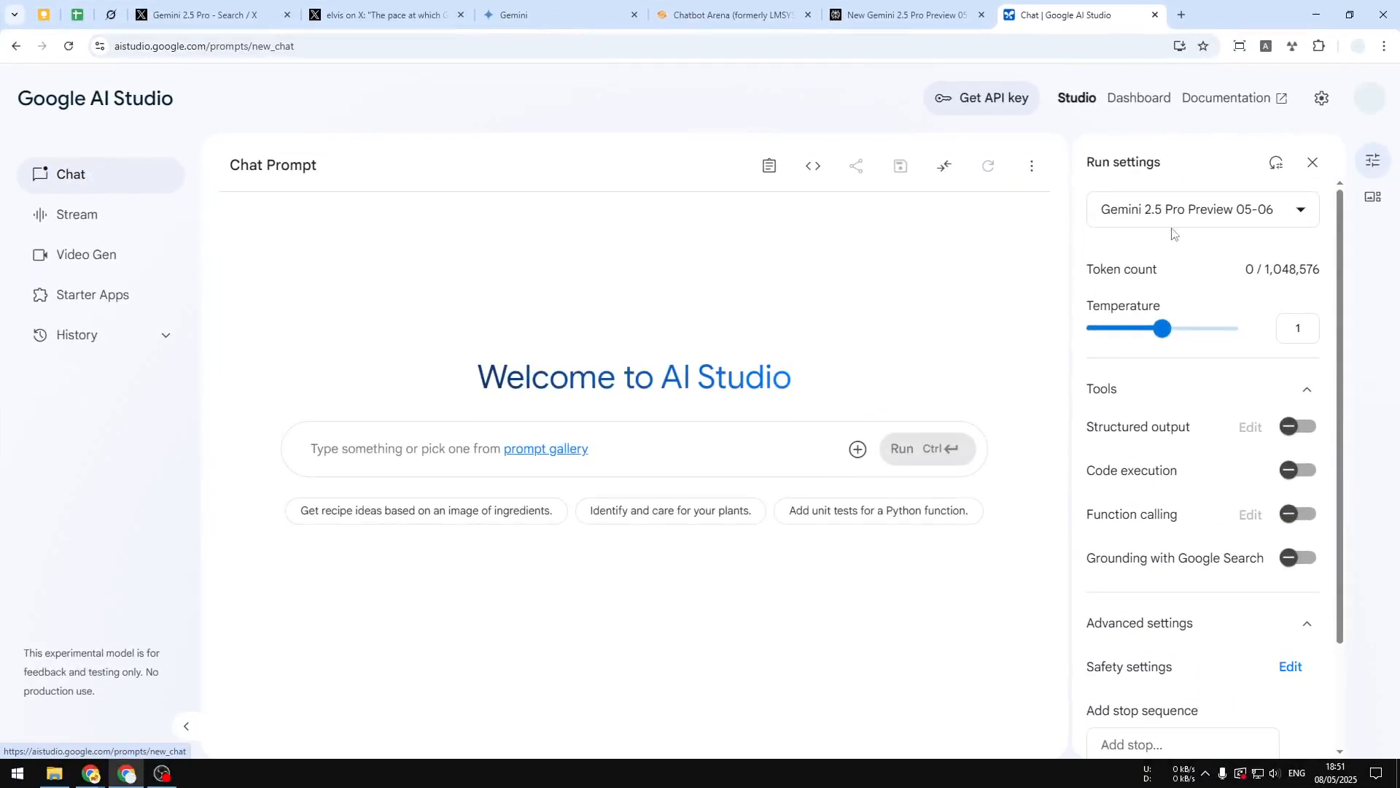
Choose Gemini 2.5 Pro Preview 05-06 as the model in the chat's run settings.
left_click(1373, 161)
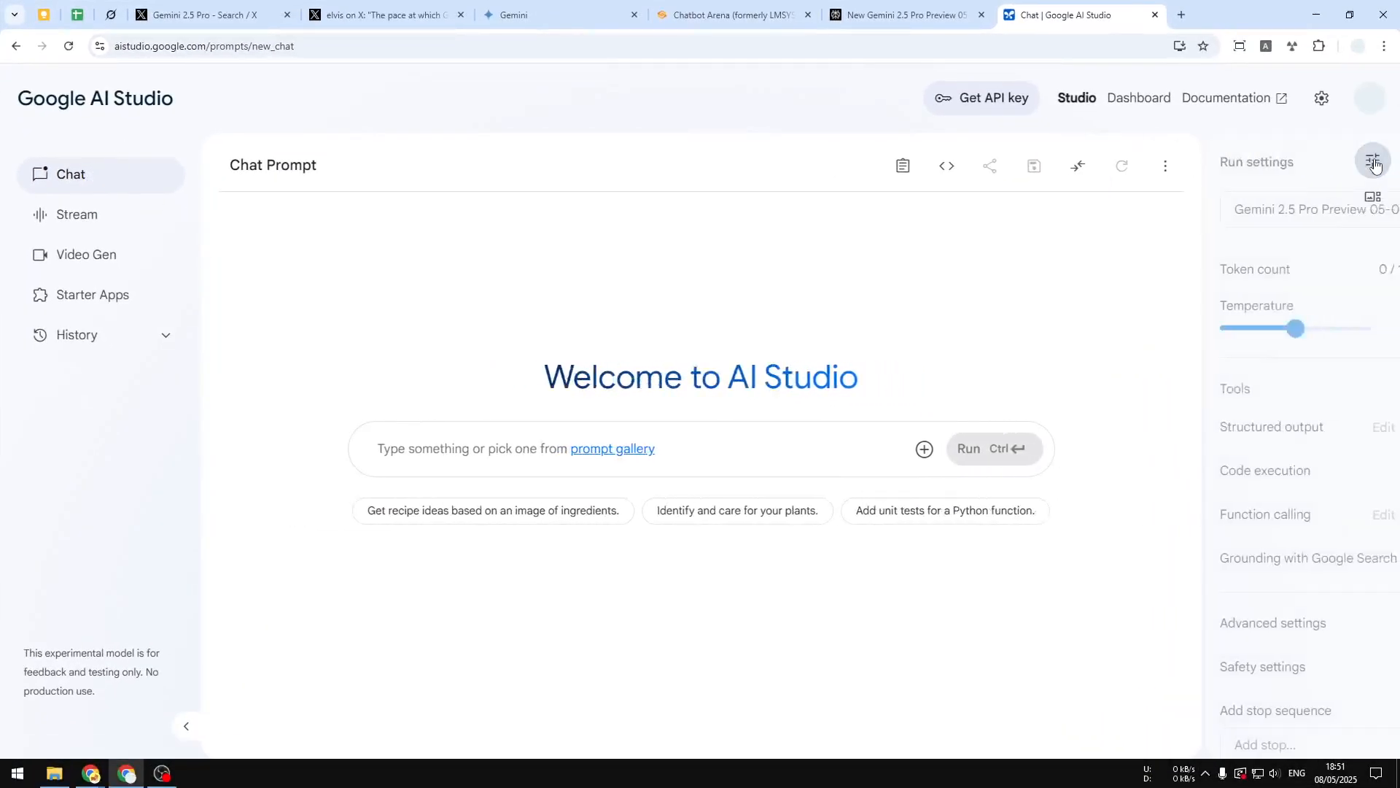
left_click(1154, 212)
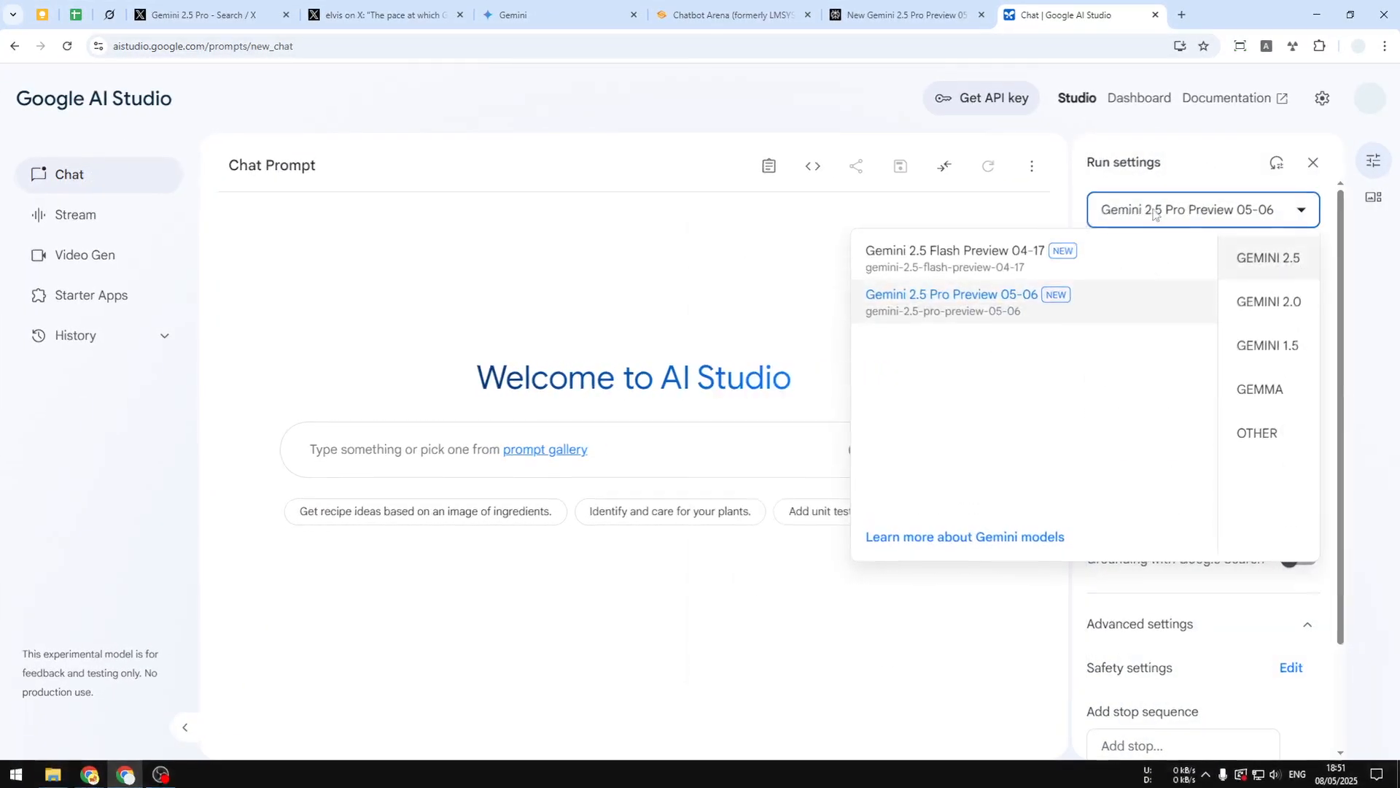
mouse_move(925, 305)
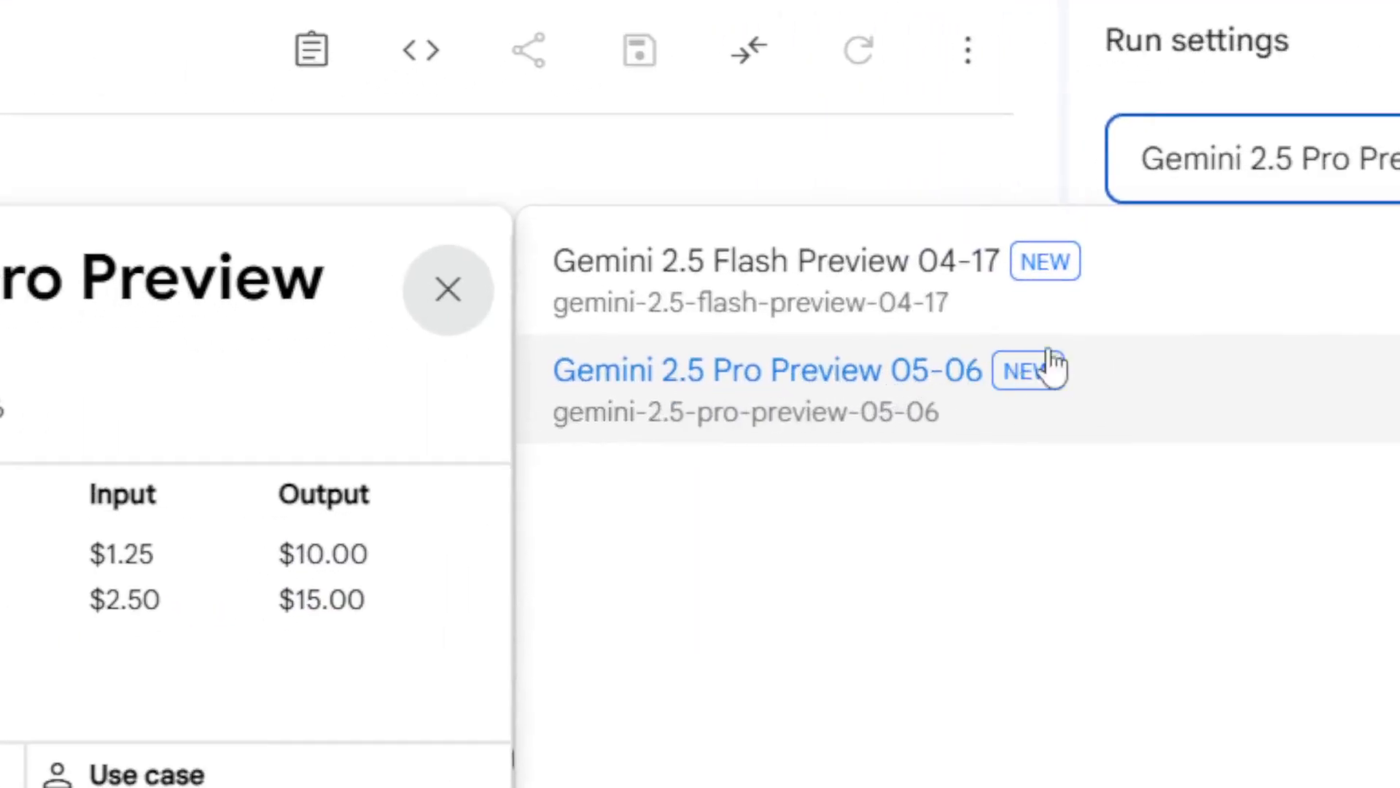
mouse_move(640, 300)
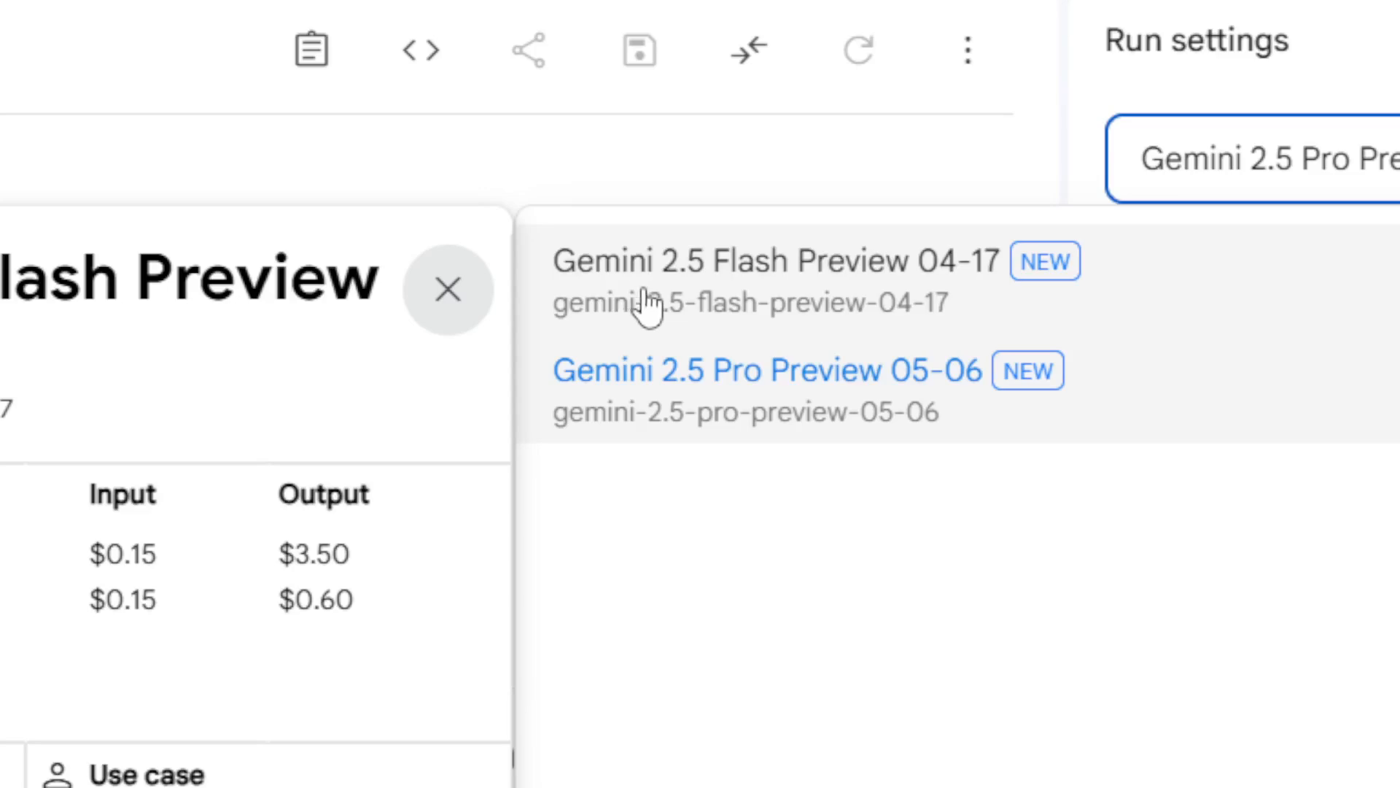
mouse_move(738, 387)
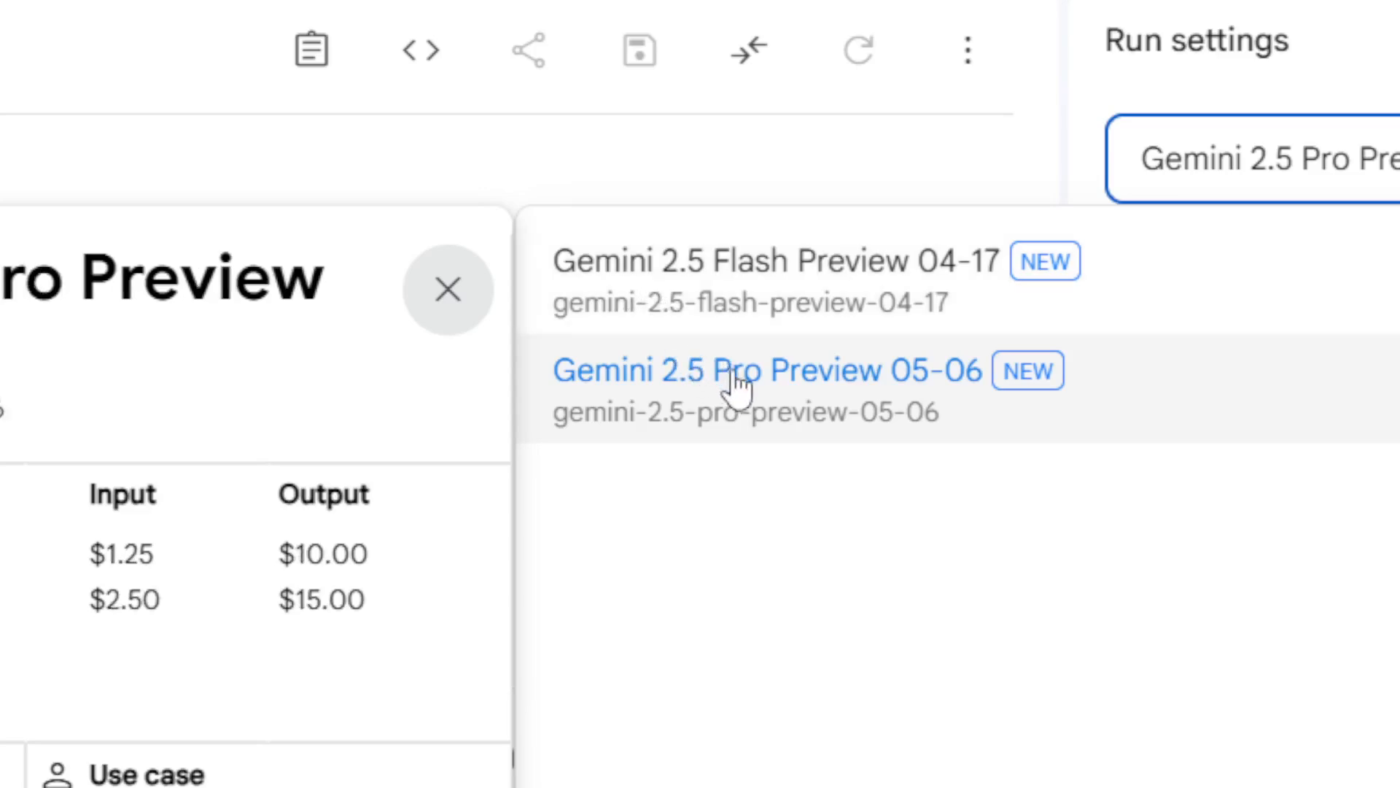
left_click(749, 423)
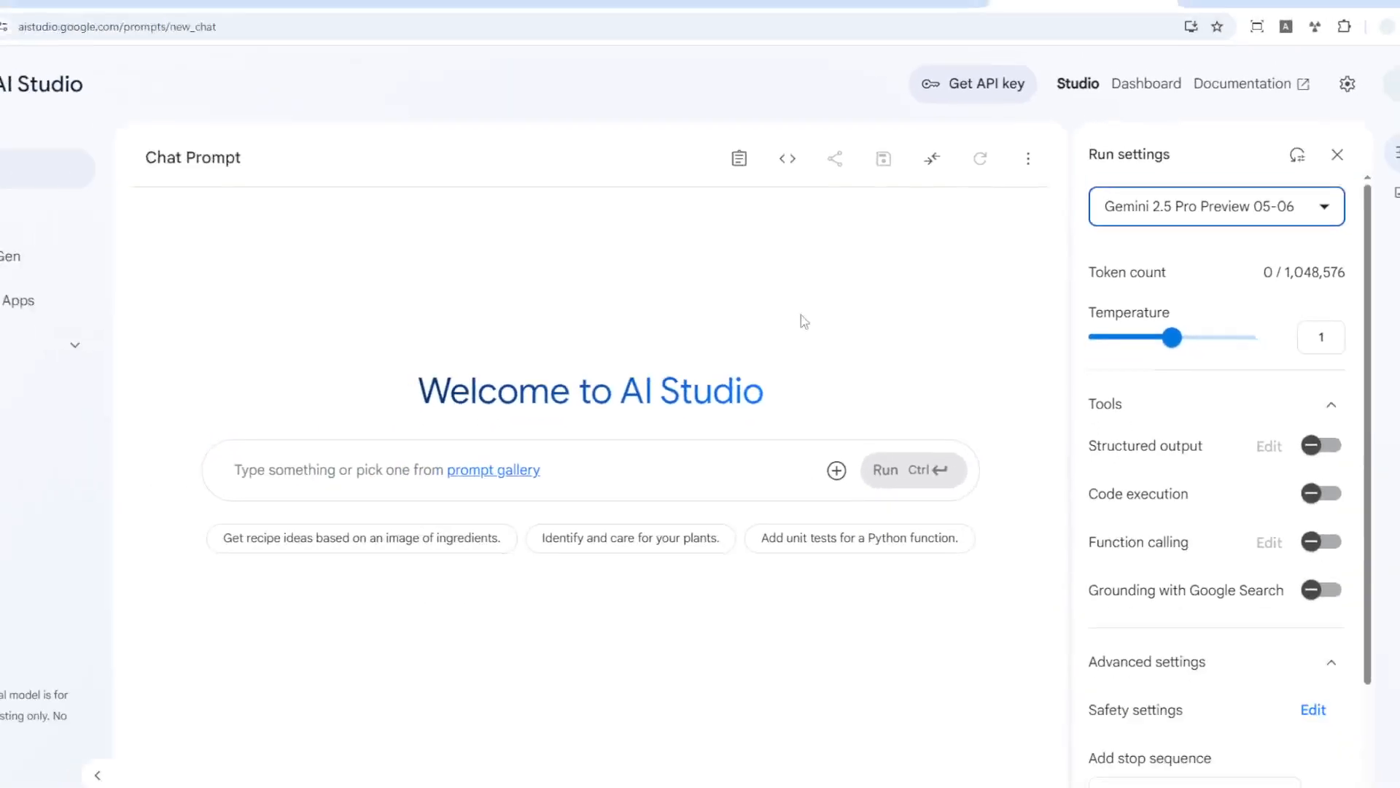
Look through the kinds of media and files that can be attached to the chat prompt.
left_click(297, 480)
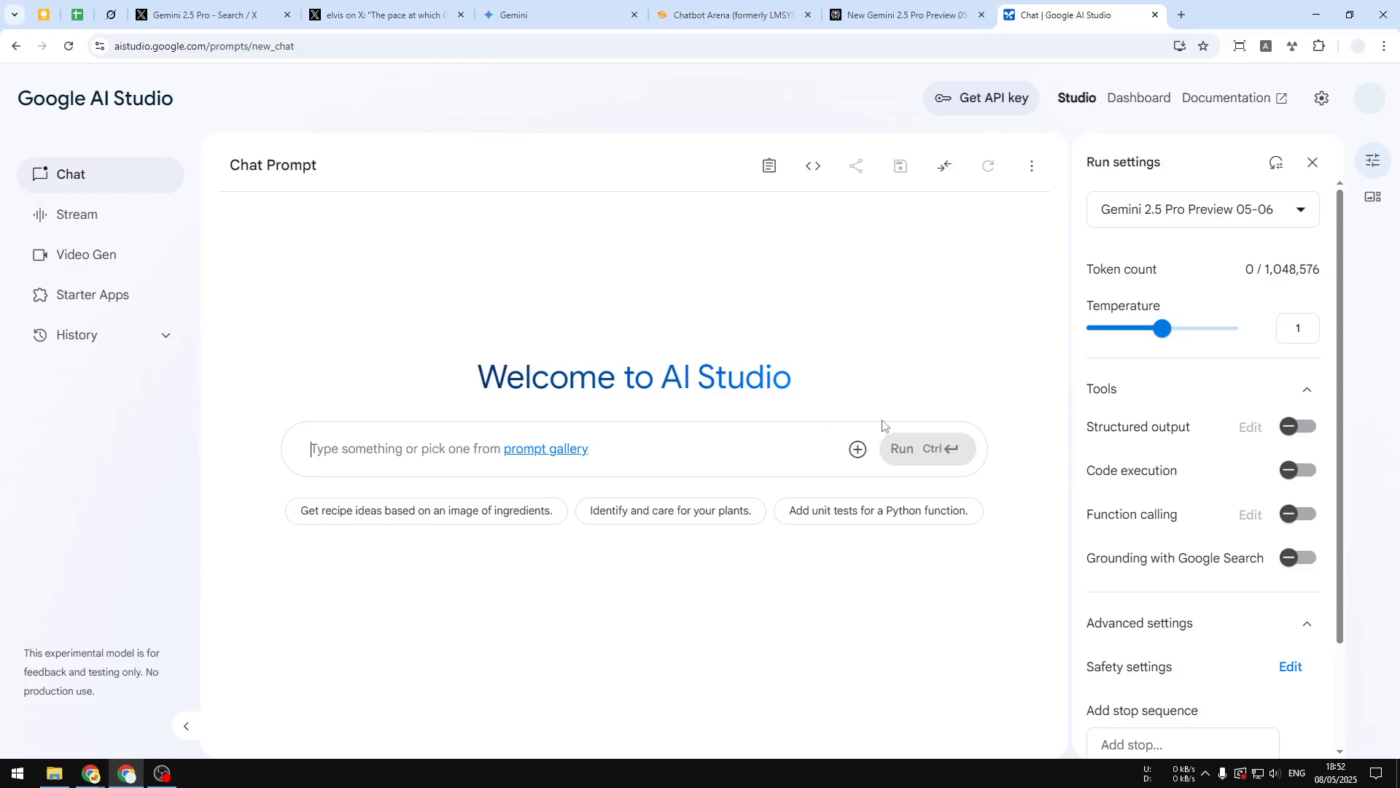
left_click(858, 448)
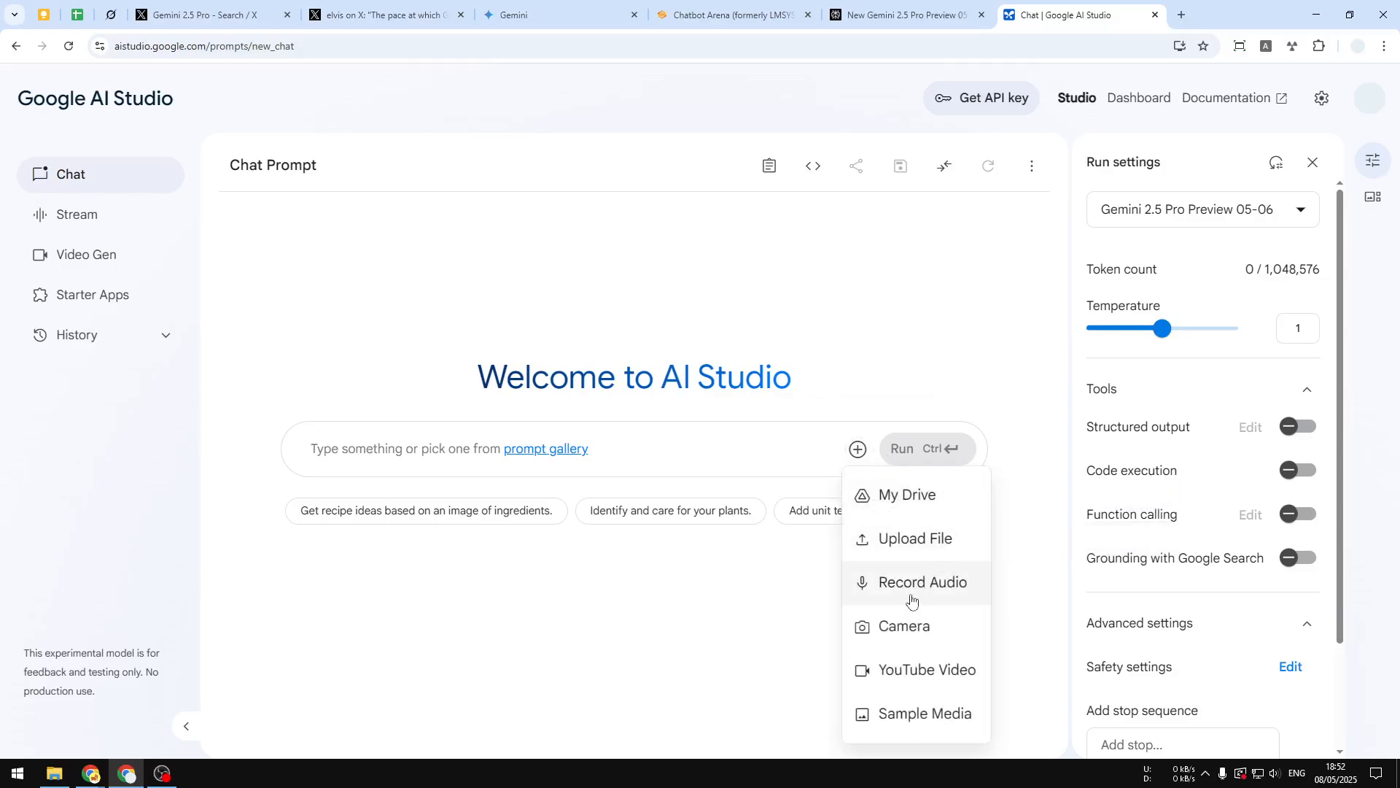
left_click(380, 447)
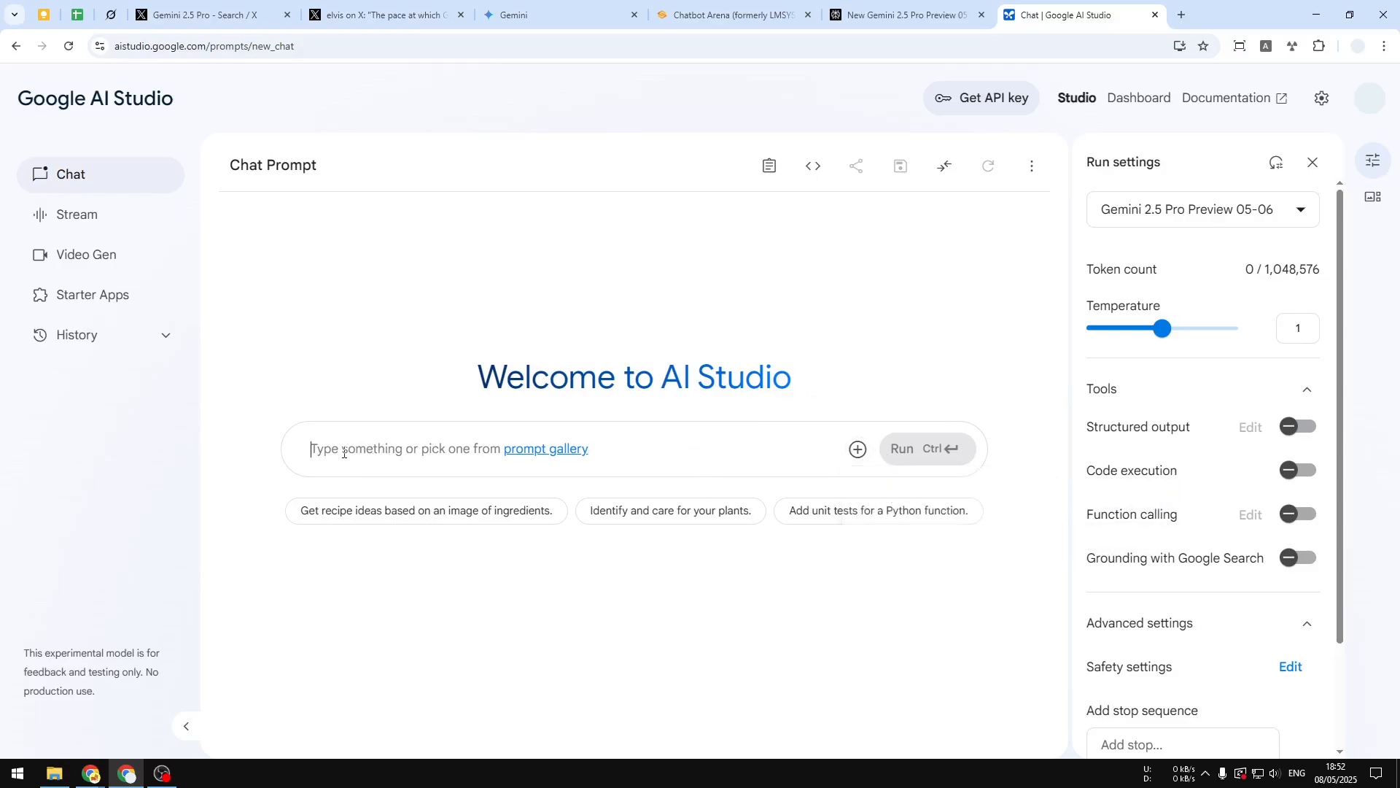
Examine Gemini 2.5 Pro demos posted on X, including the YouTube-to-slide-deck video and the morphing-particles clip.
left_click(376, 15)
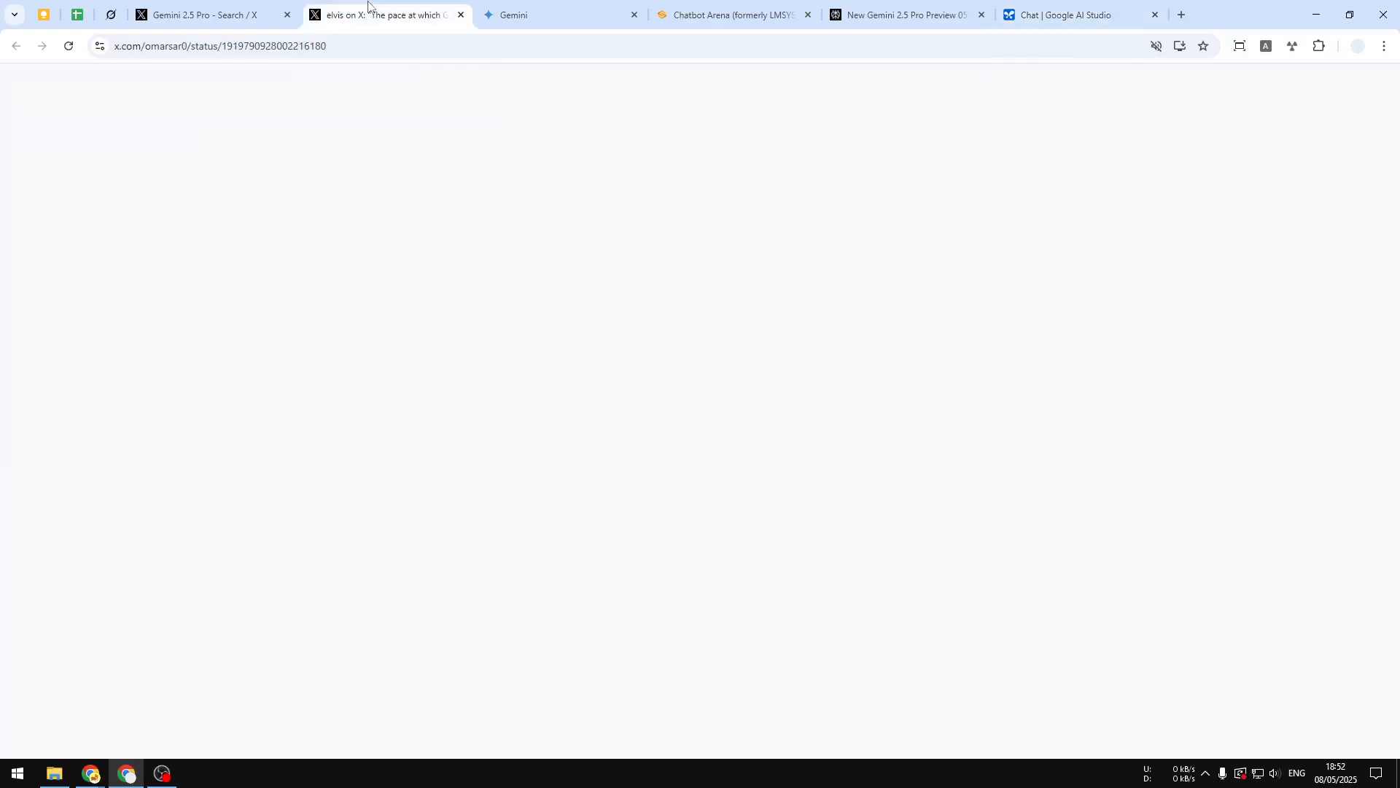
left_click_drag(580, 468, 724, 468)
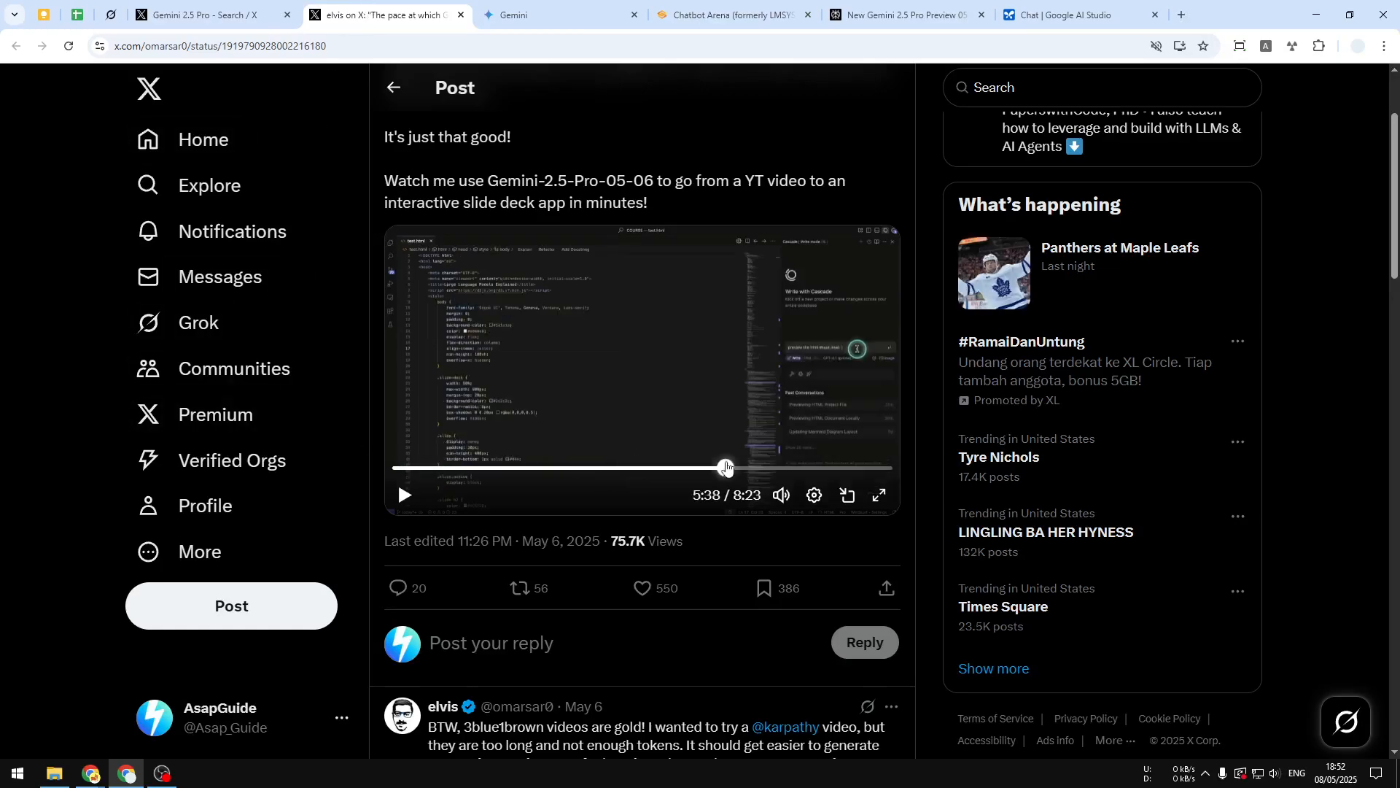
left_click(205, 15)
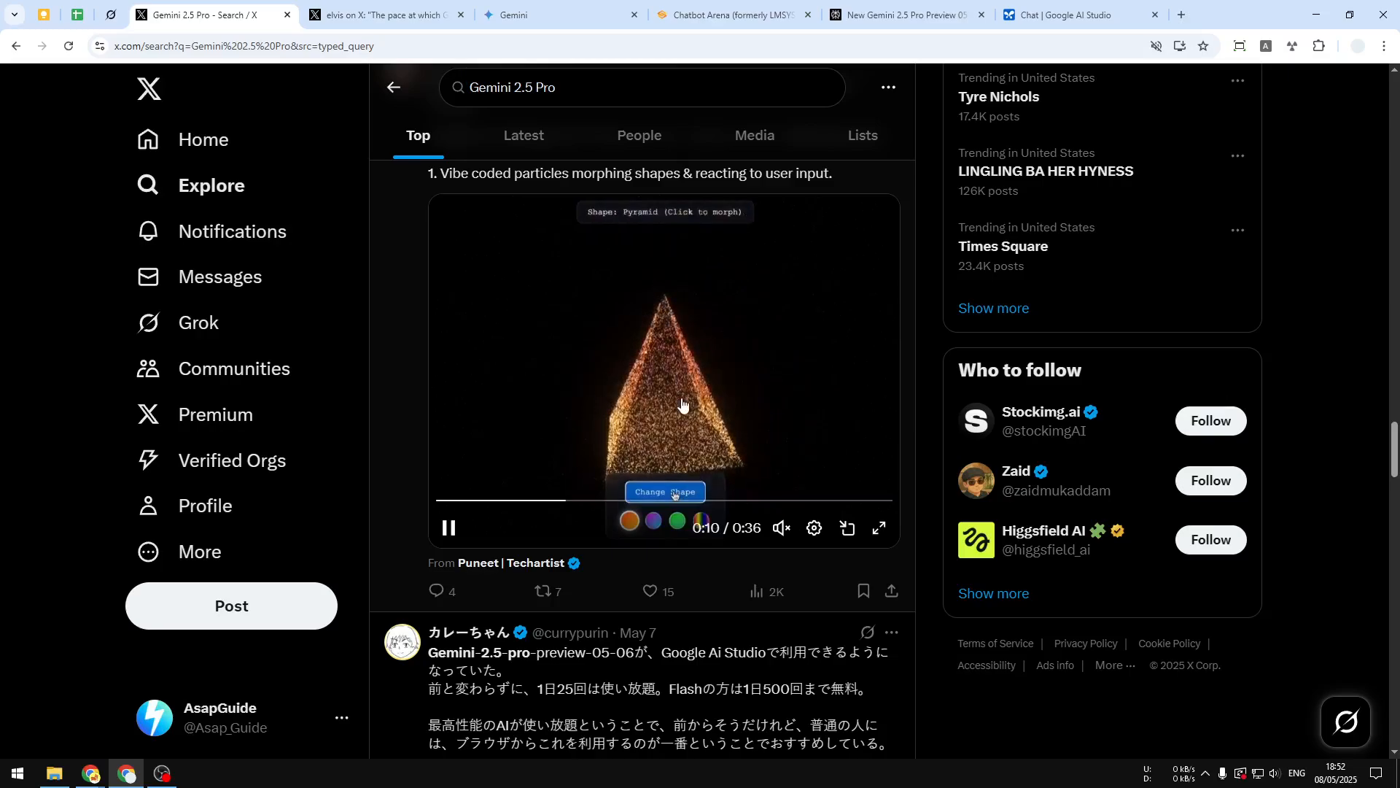
left_click(678, 500)
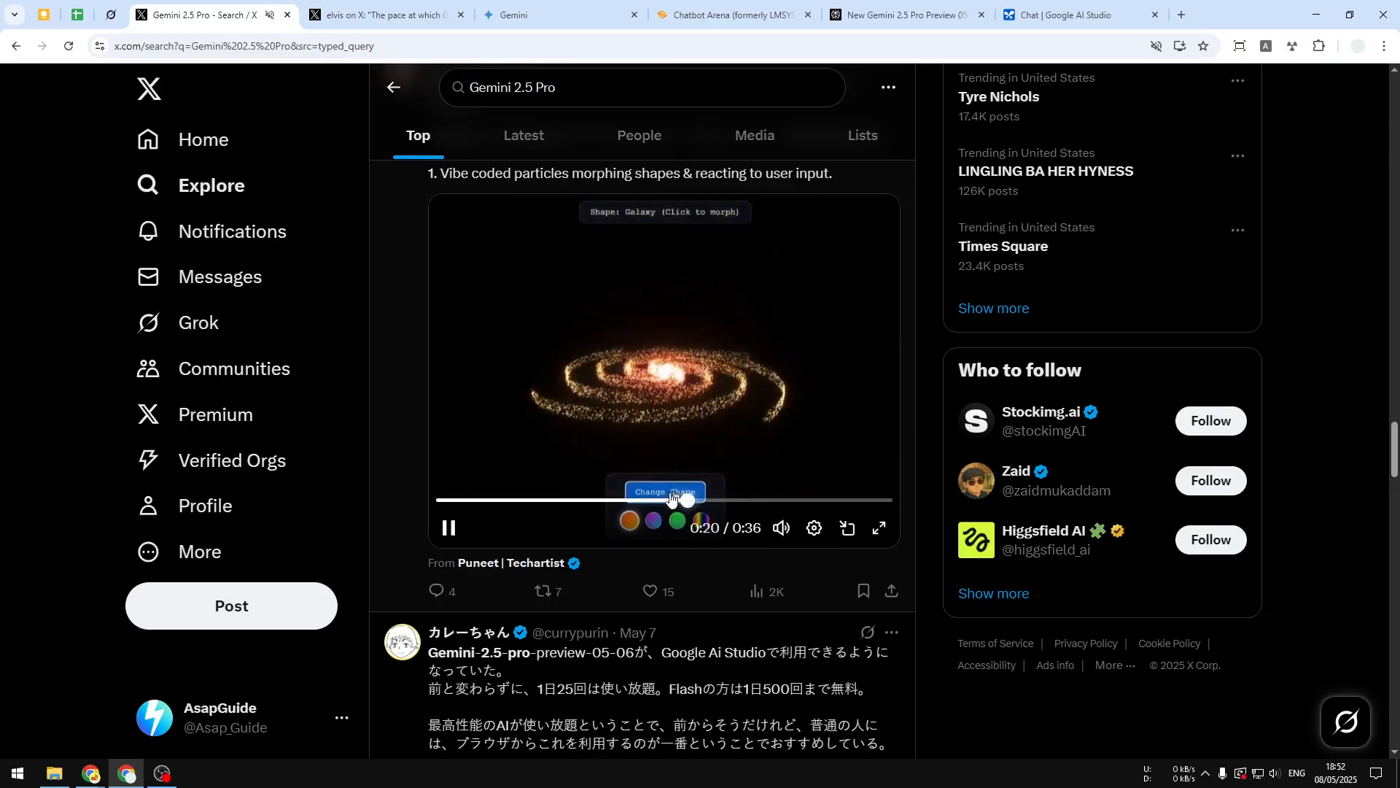
scroll(716, 386, "up", 1)
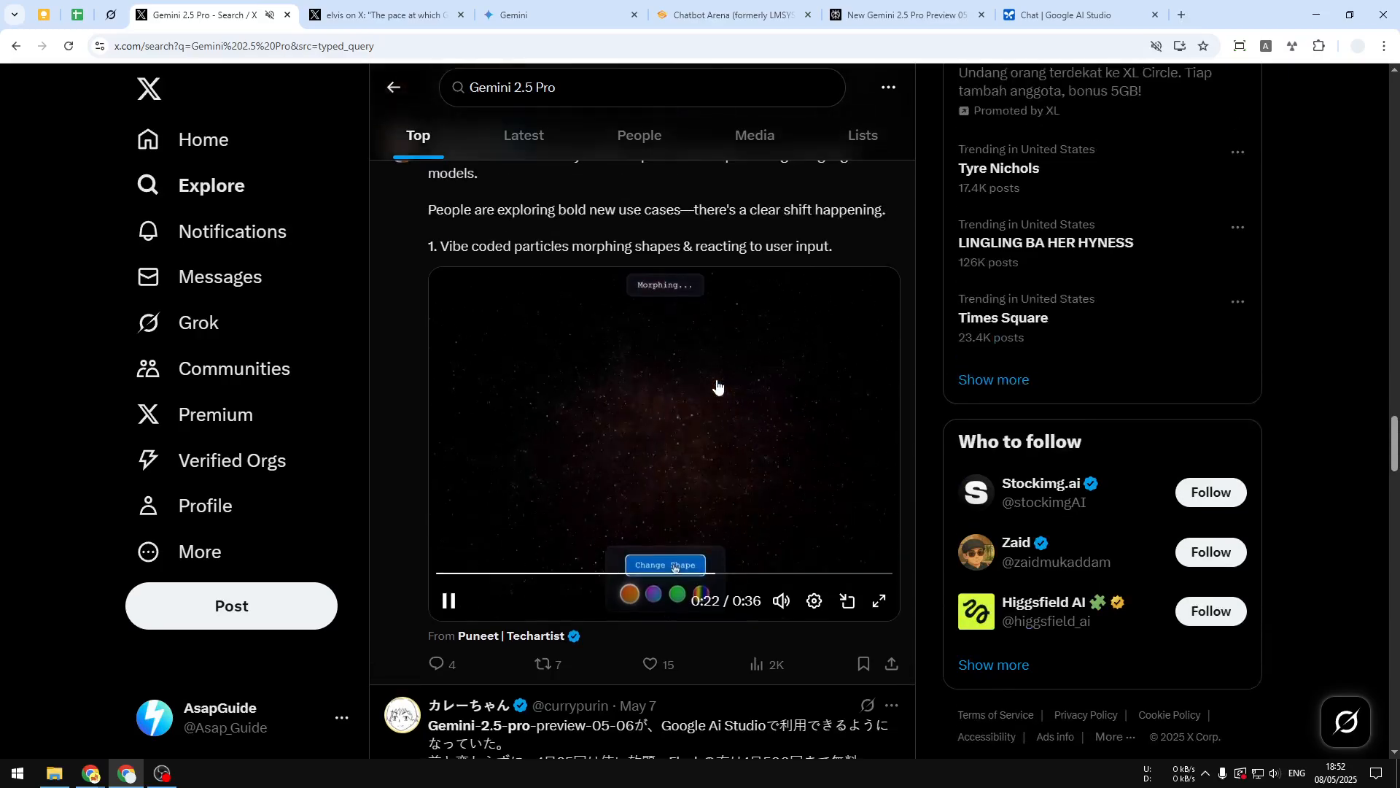
scroll(726, 468, "up", 2)
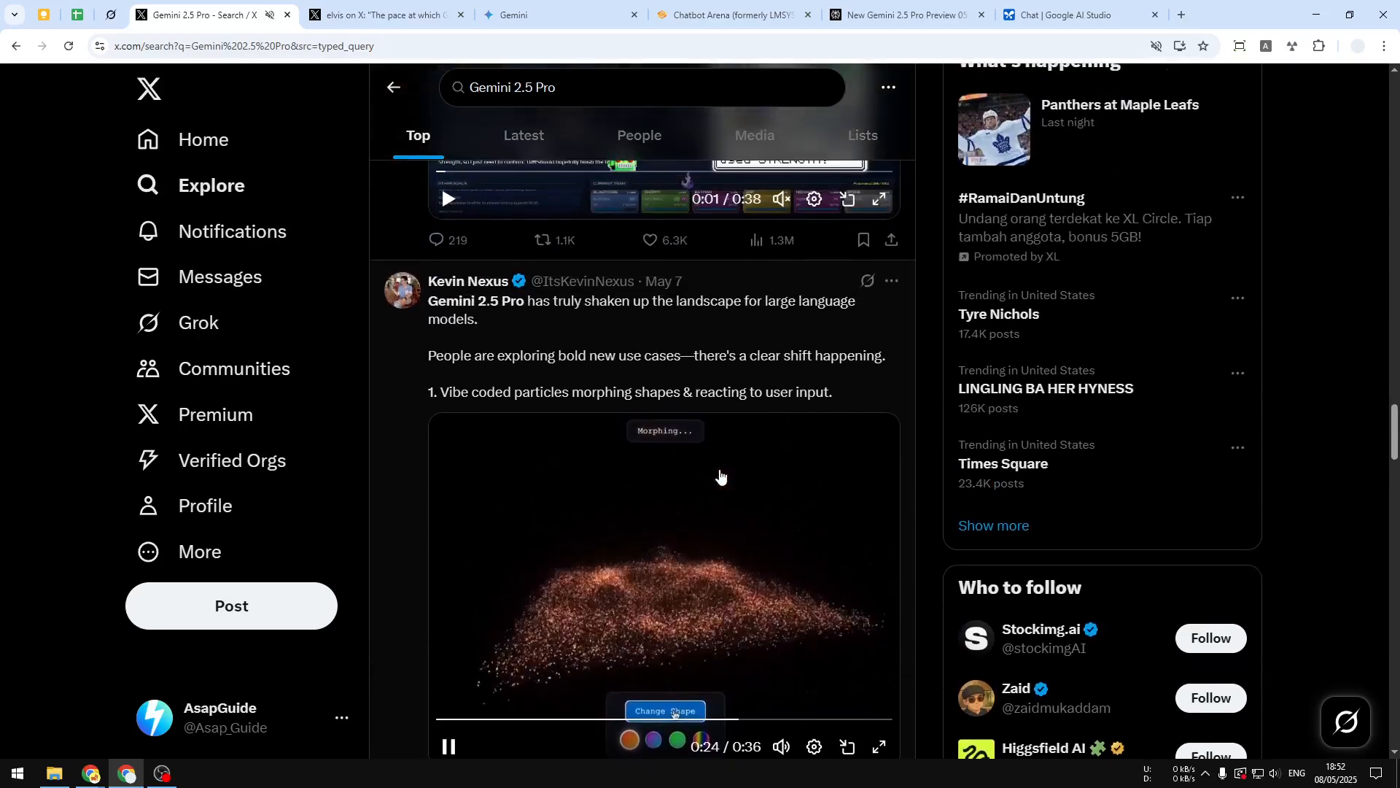
scroll(719, 470, "down", 1)
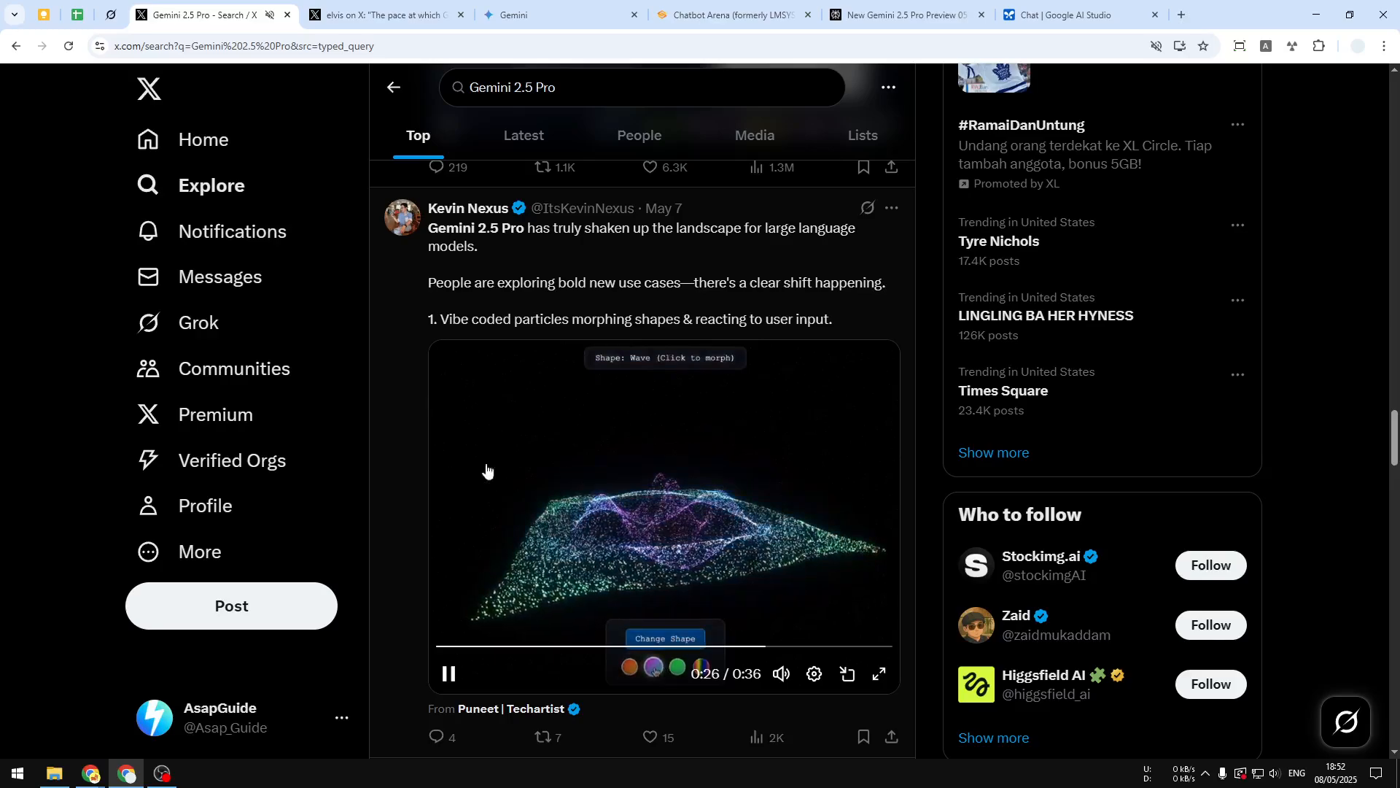
scroll(688, 401, "down", 12)
scroll(698, 314, "down", 4)
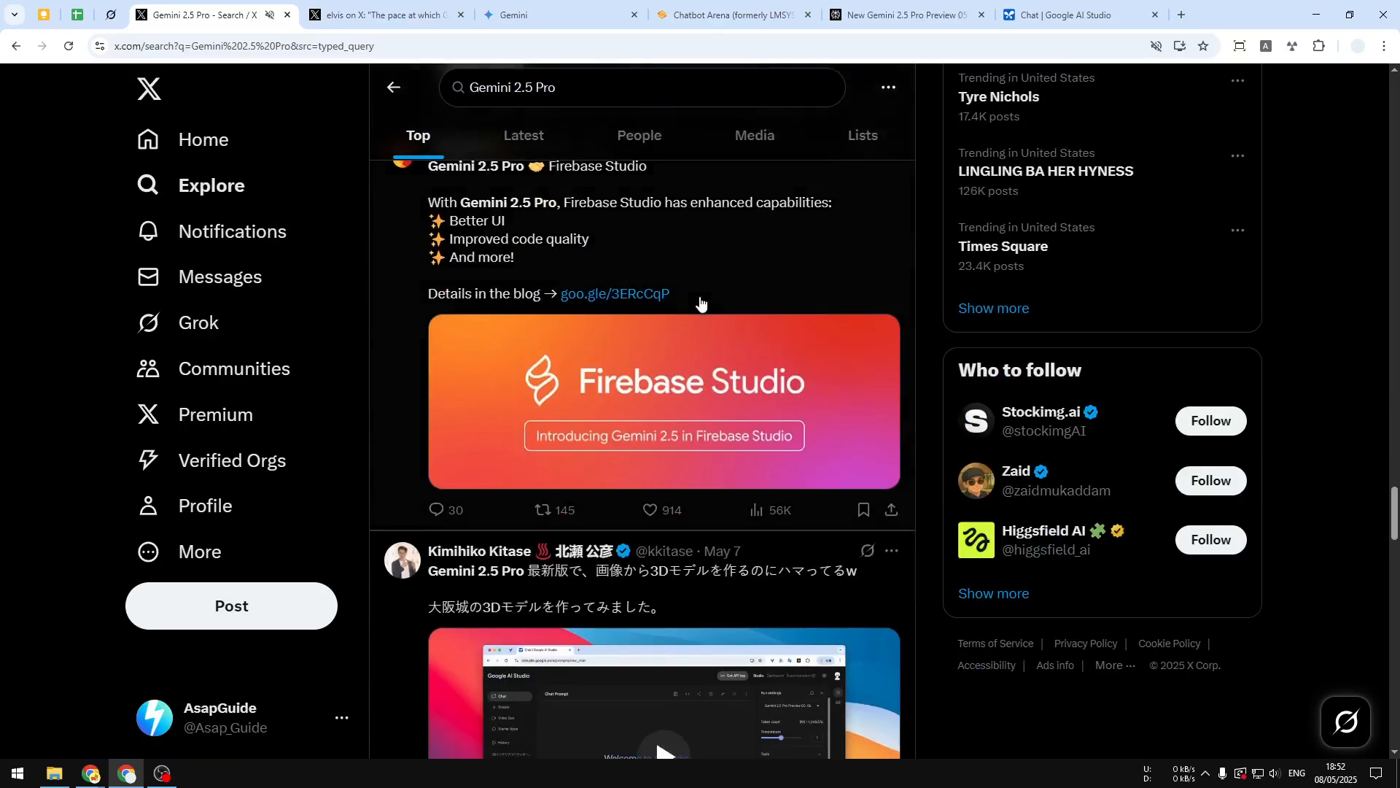
scroll(744, 288, "down", 4)
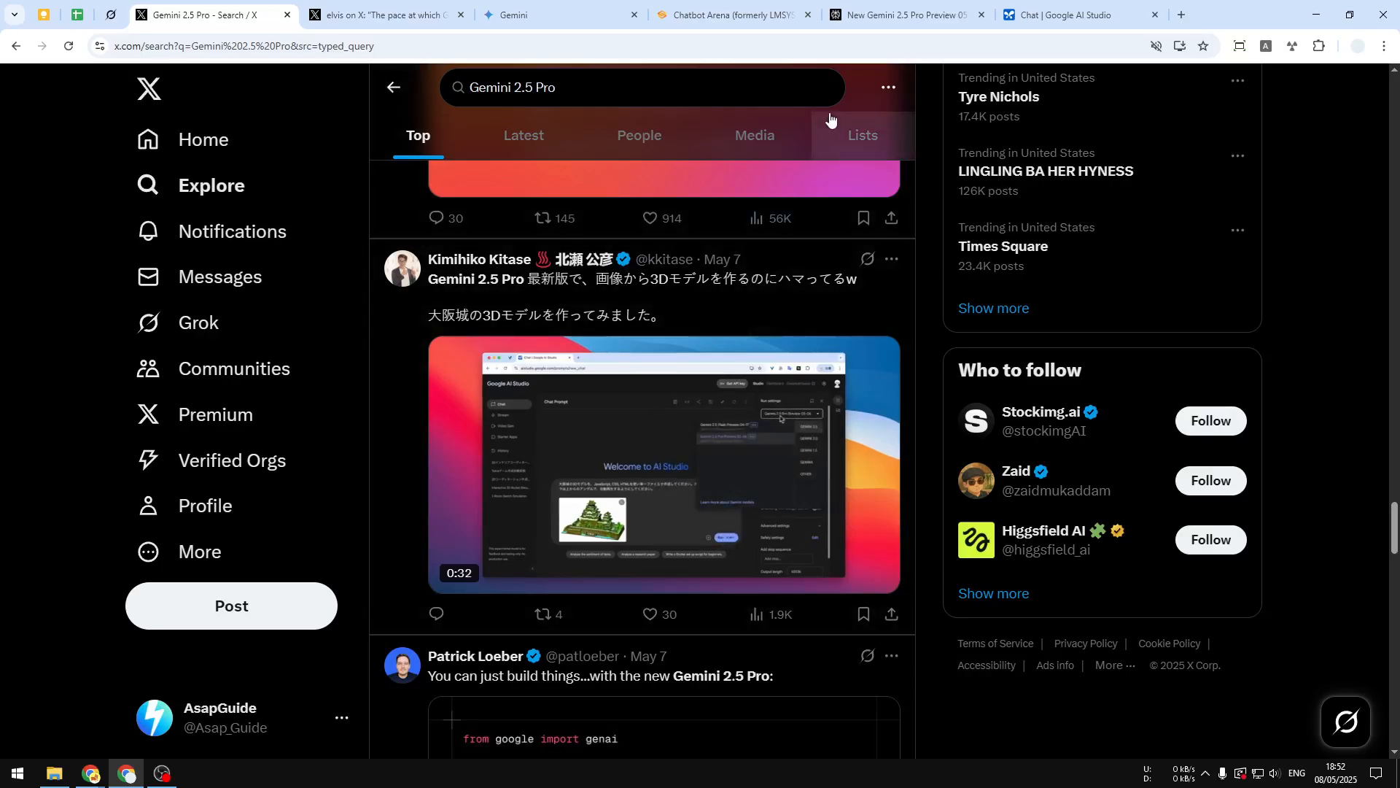
left_click(896, 4)
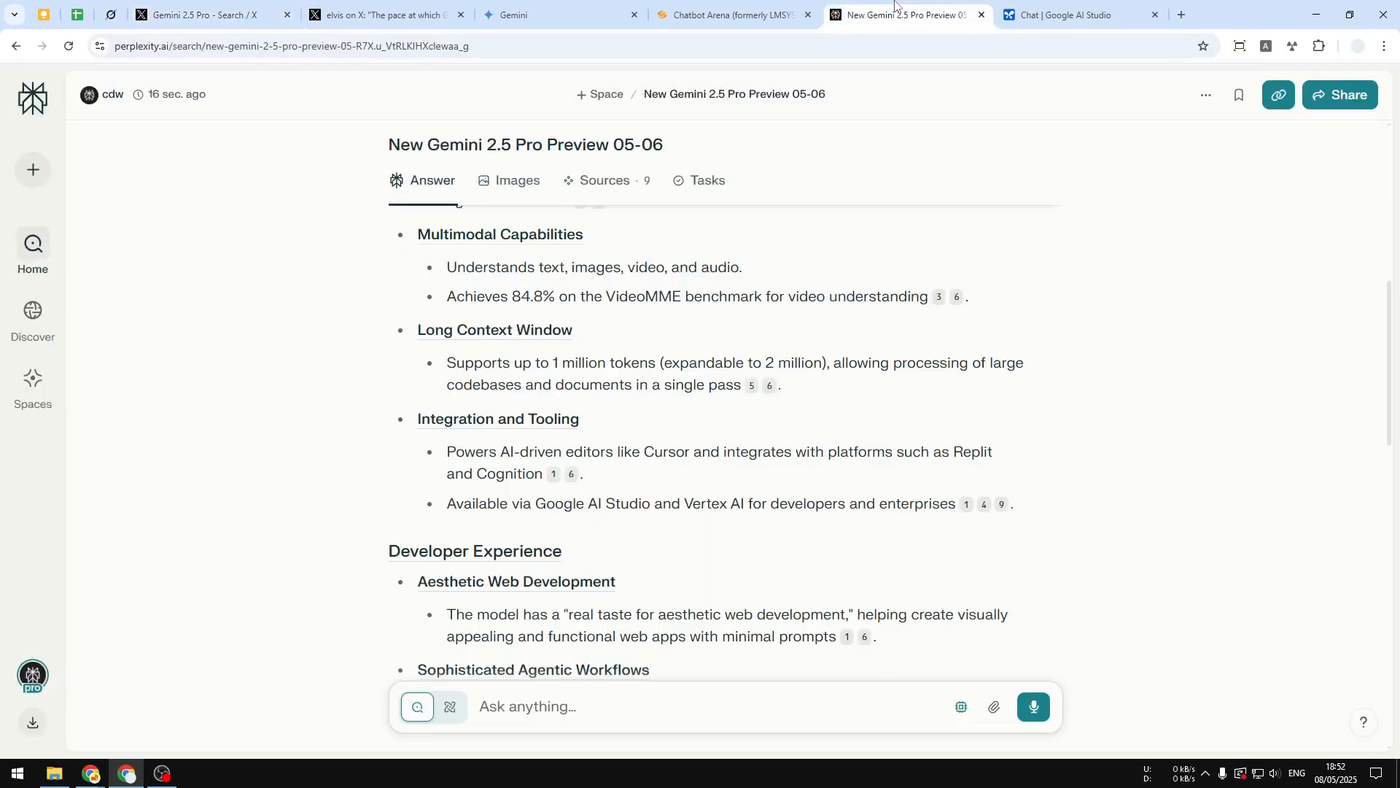
left_click(1061, 15)
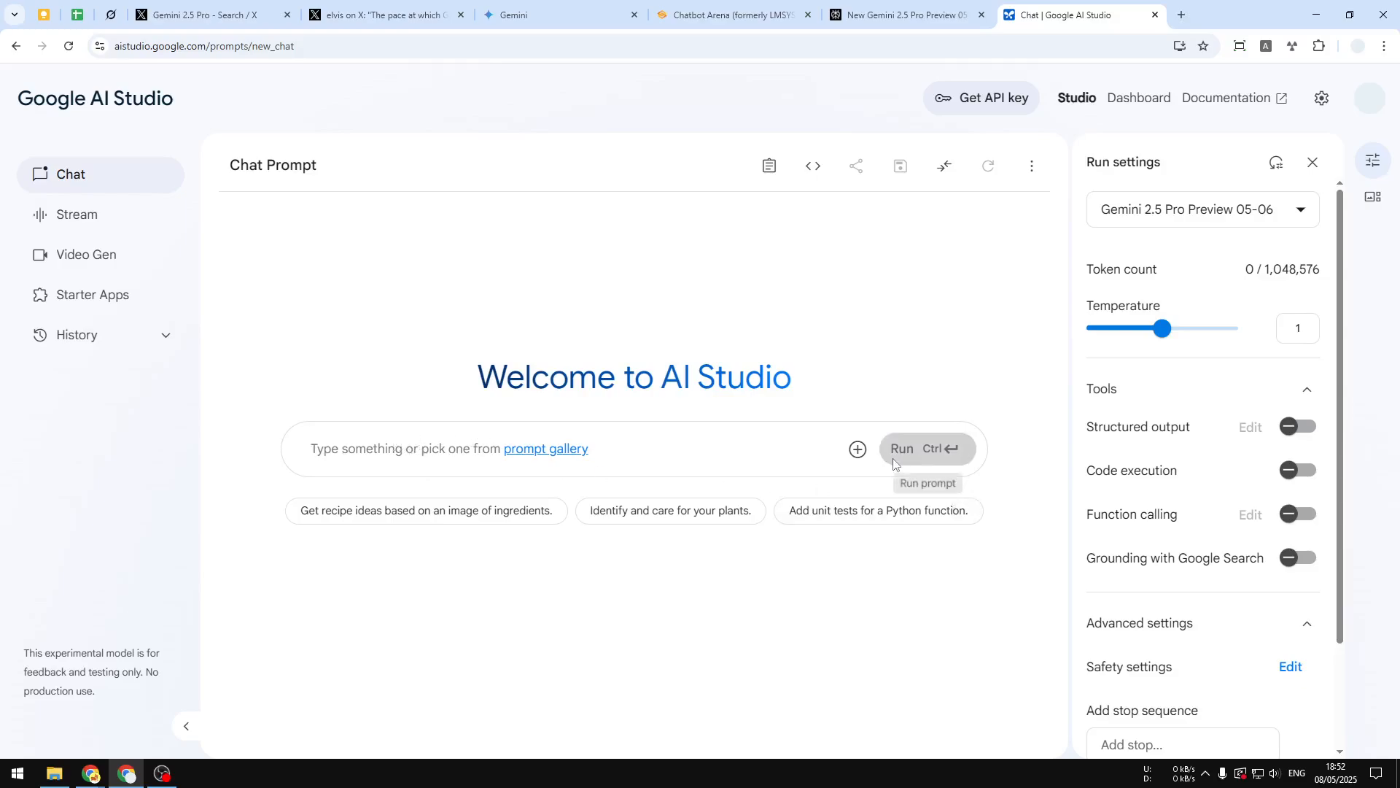
left_click(857, 449)
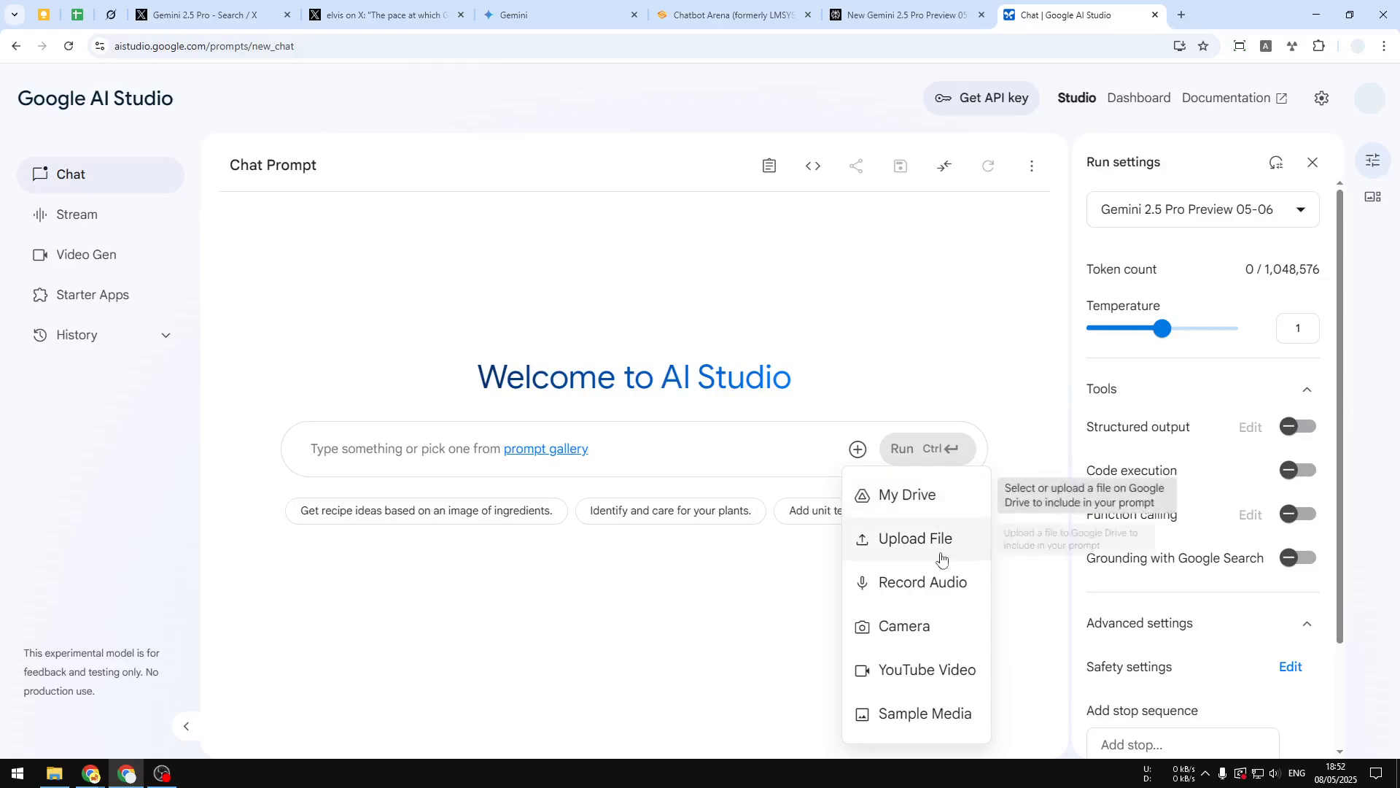
left_click(923, 669)
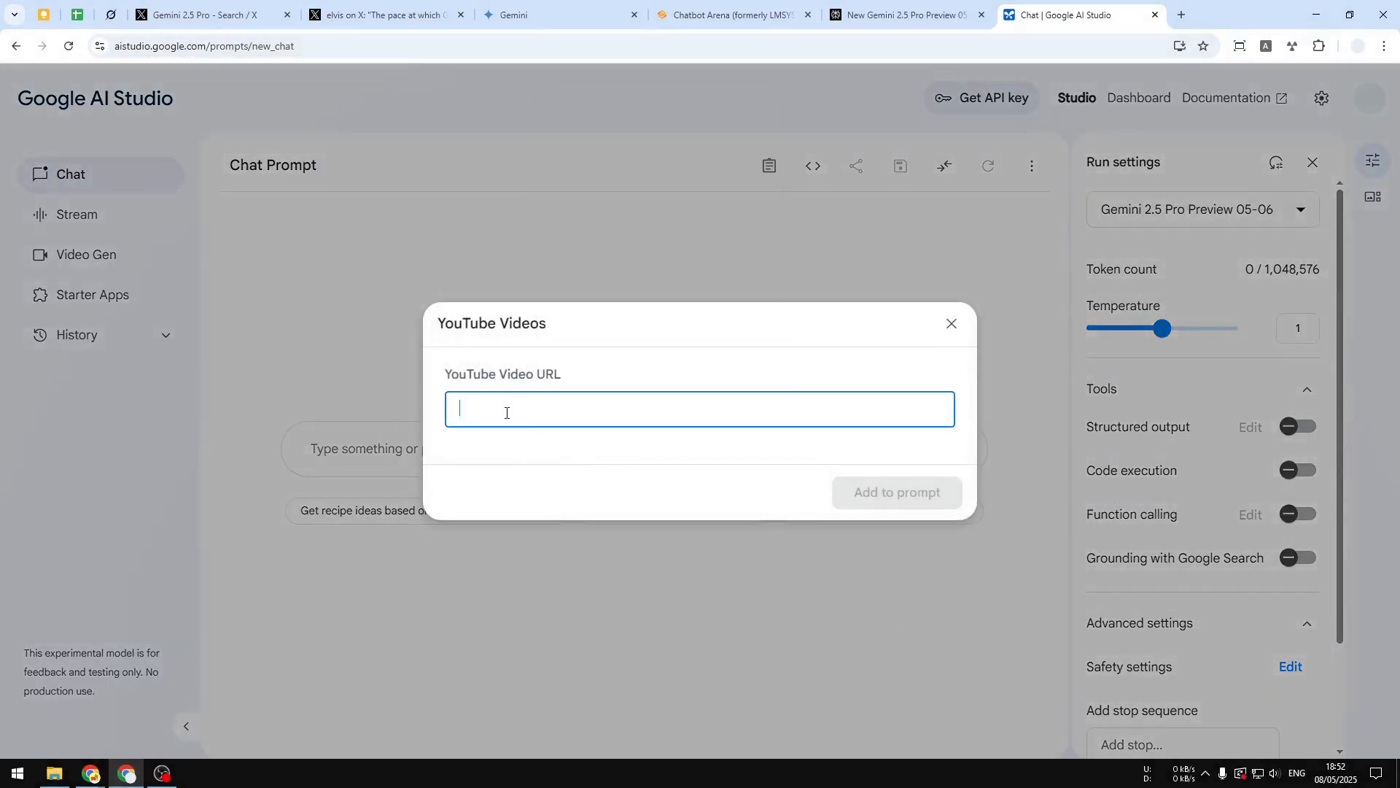
right_click(507, 422)
left_click(540, 560)
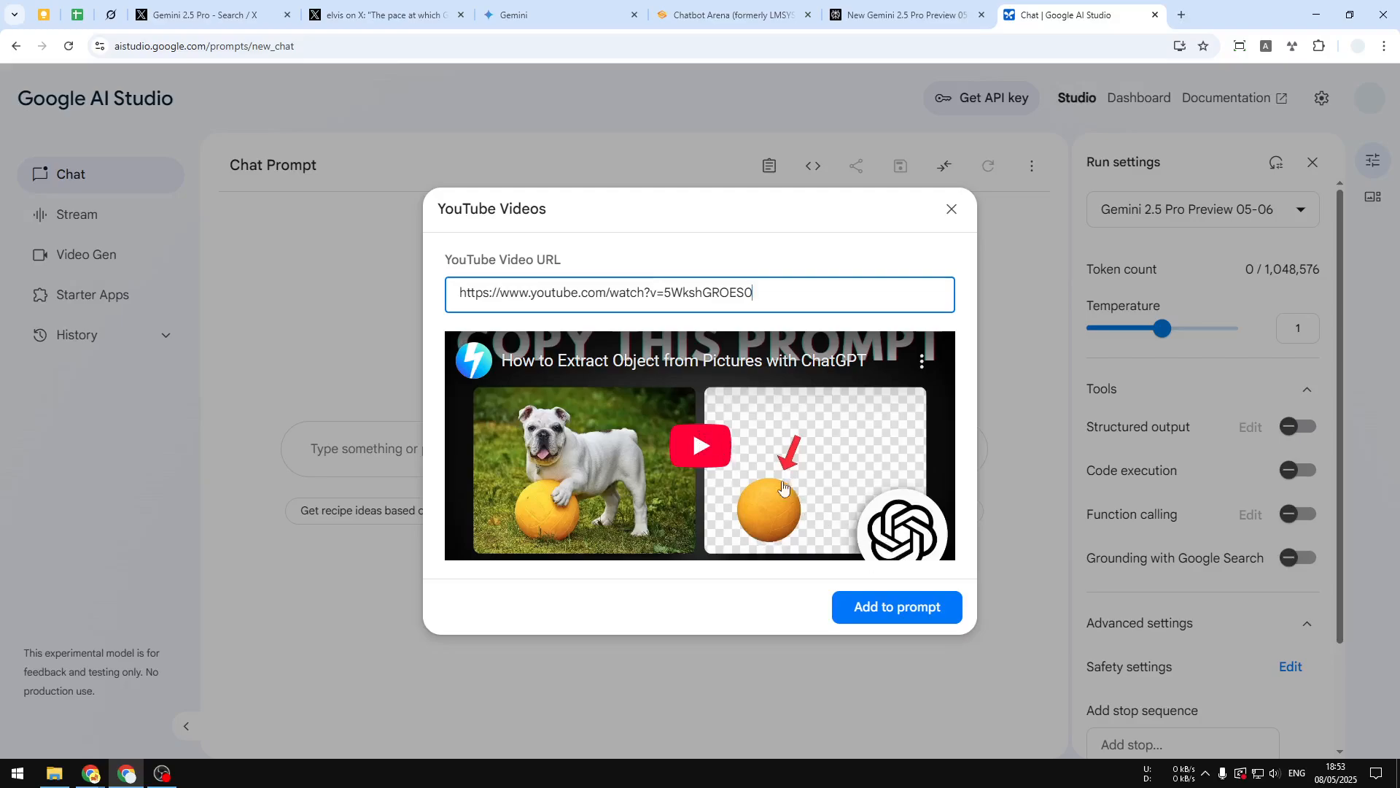
left_click(915, 614)
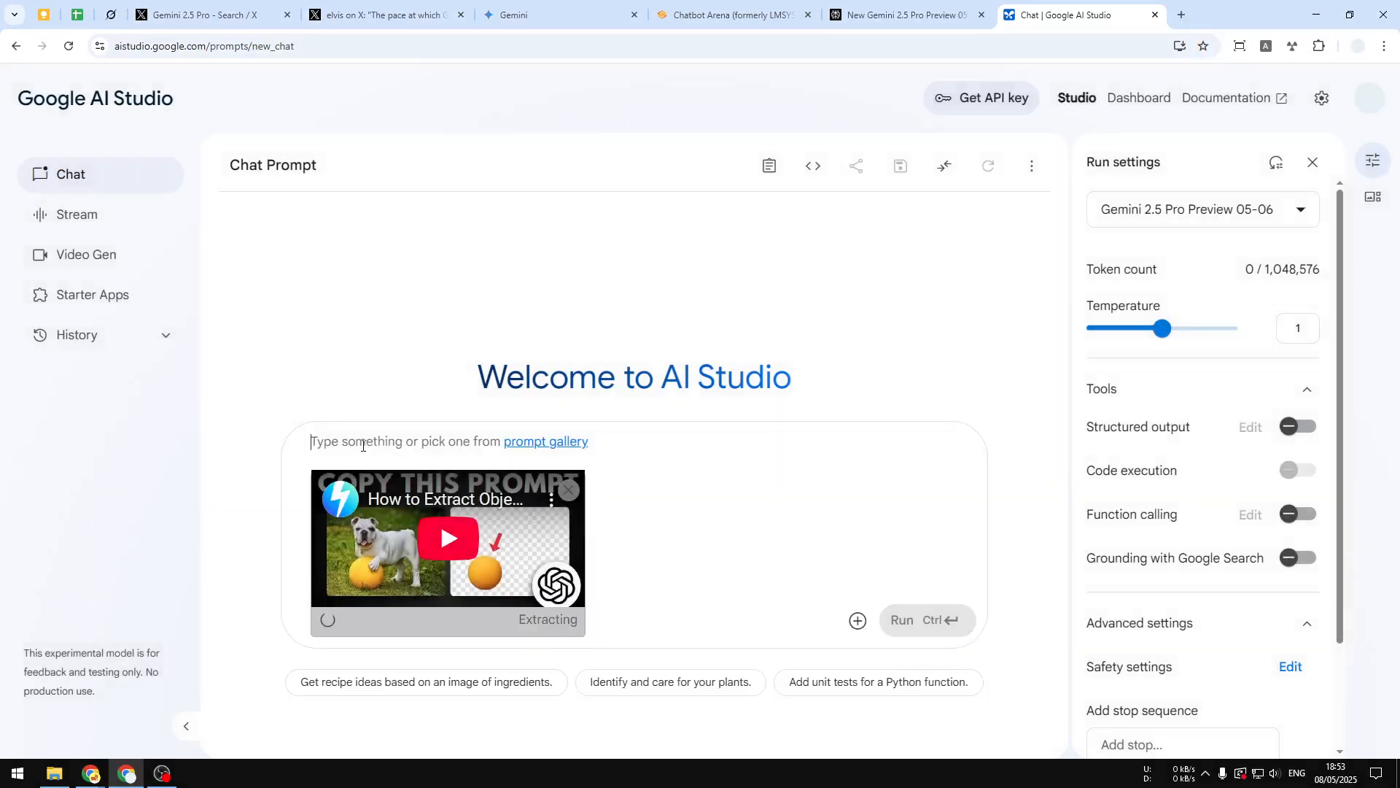
Ask the model "what is the downside mentioned in the video?" about the attached YouTube video and run the prompt.
type("w")
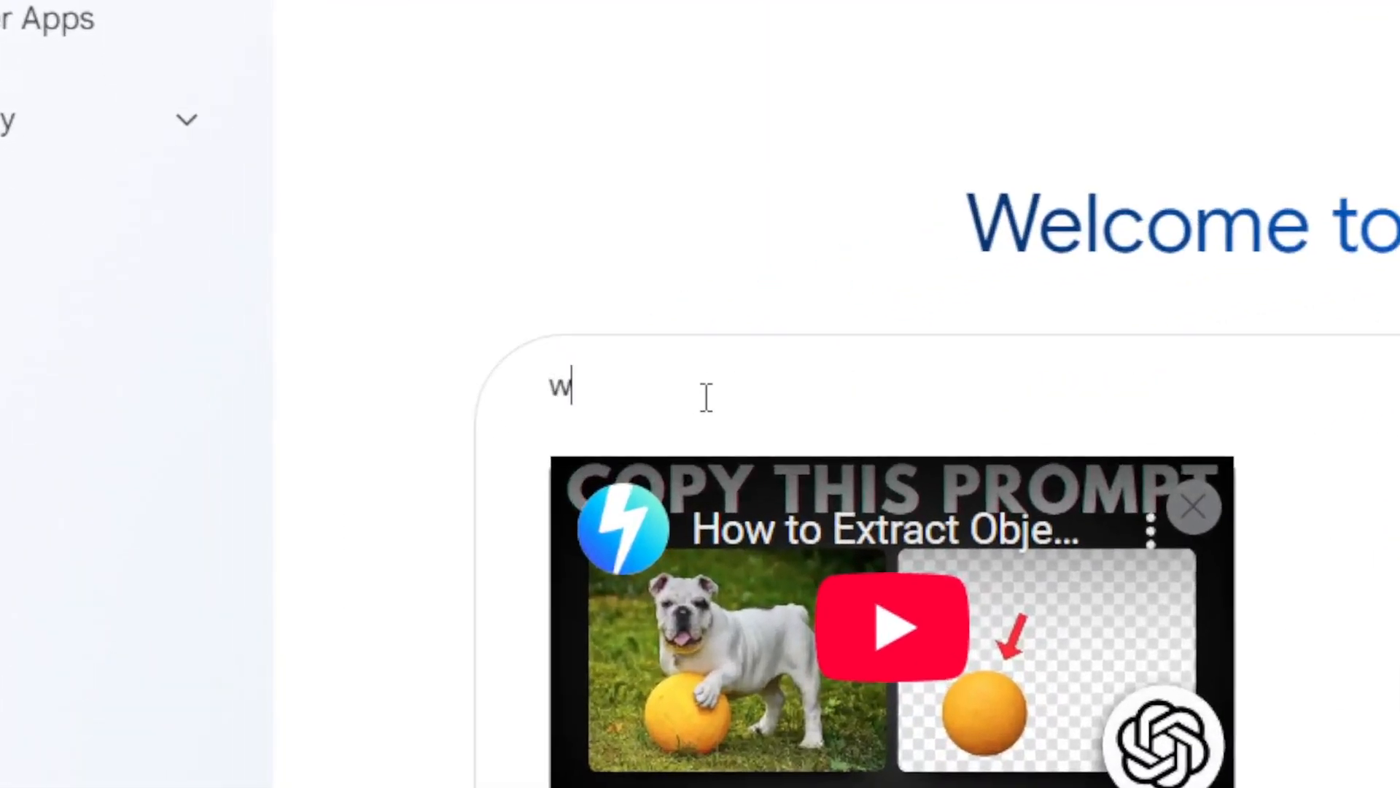
type("hat is the downsid")
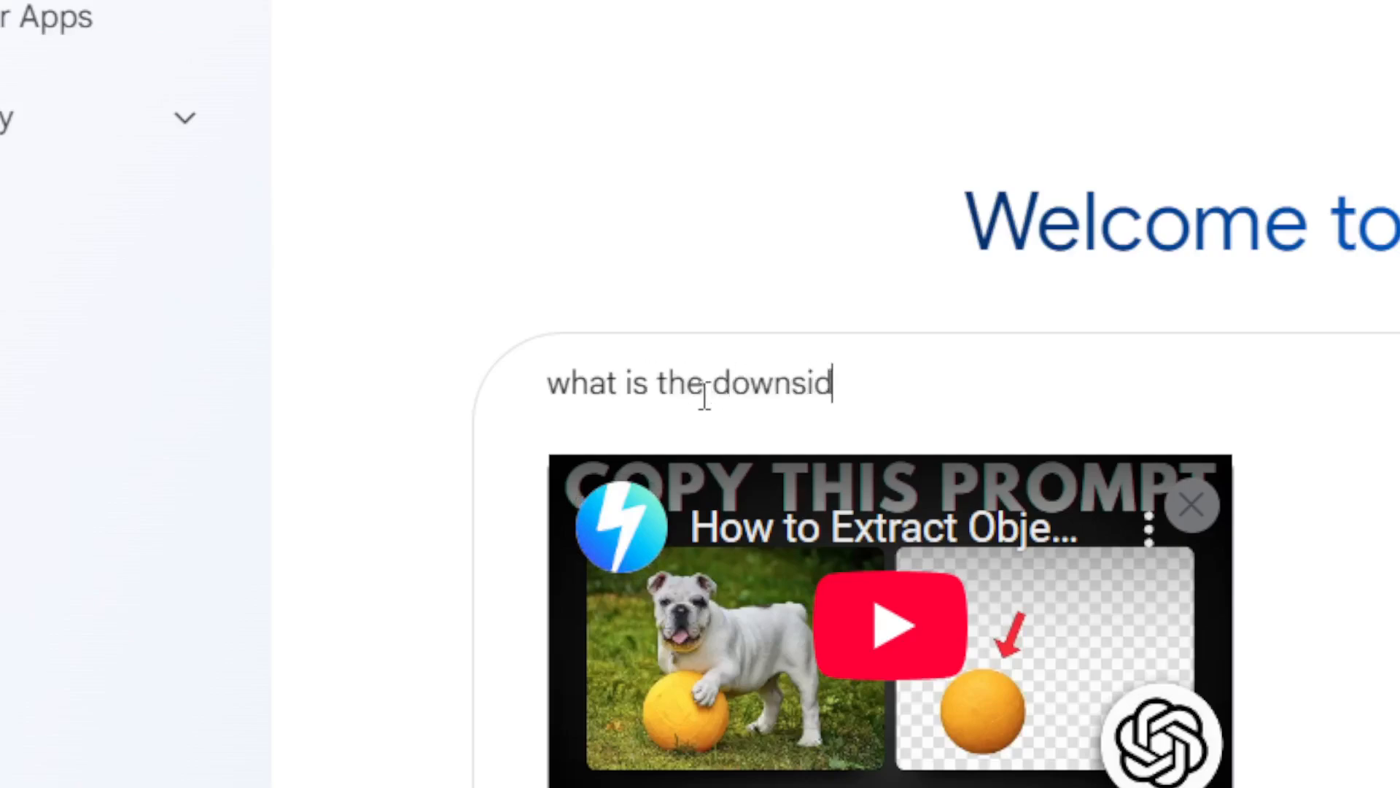
type("e mentioned in the v")
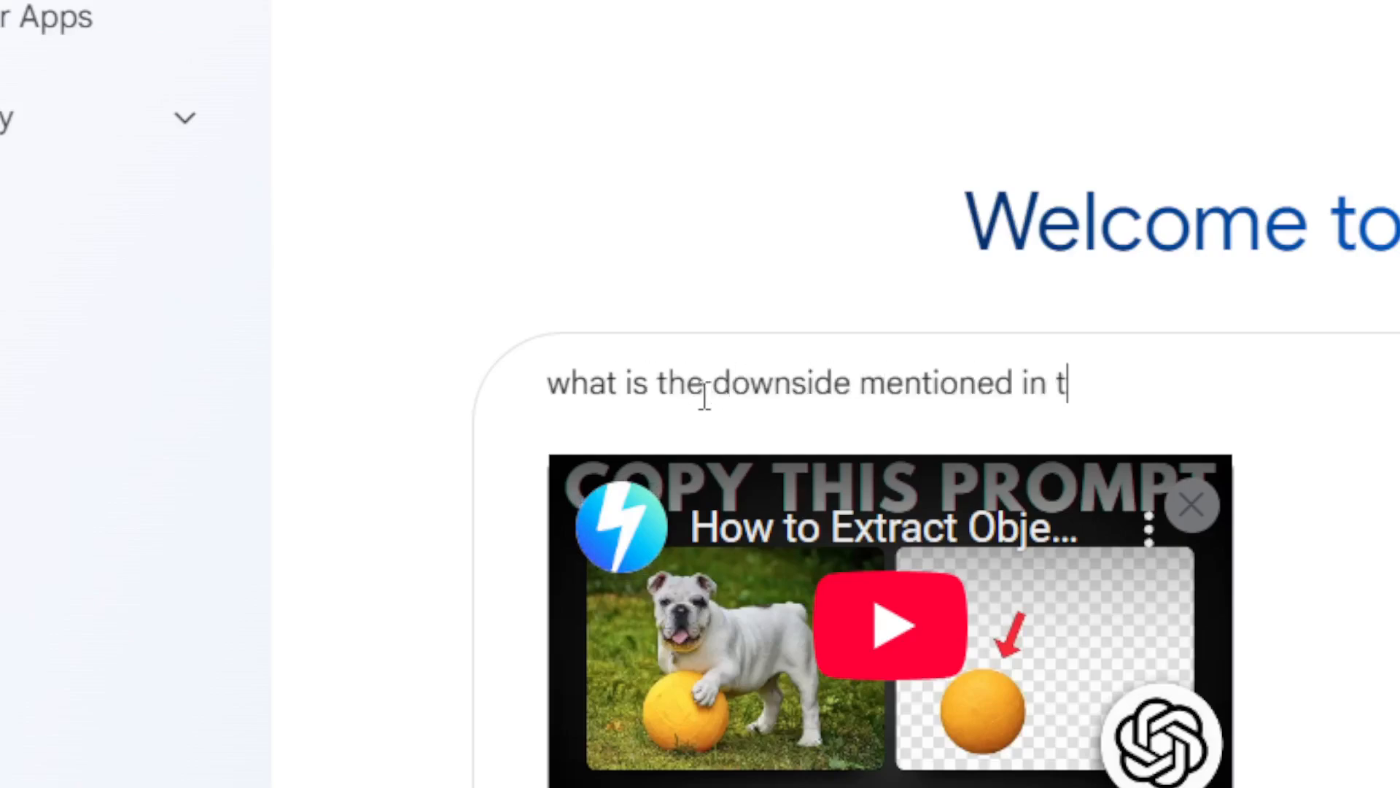
type("ideo?")
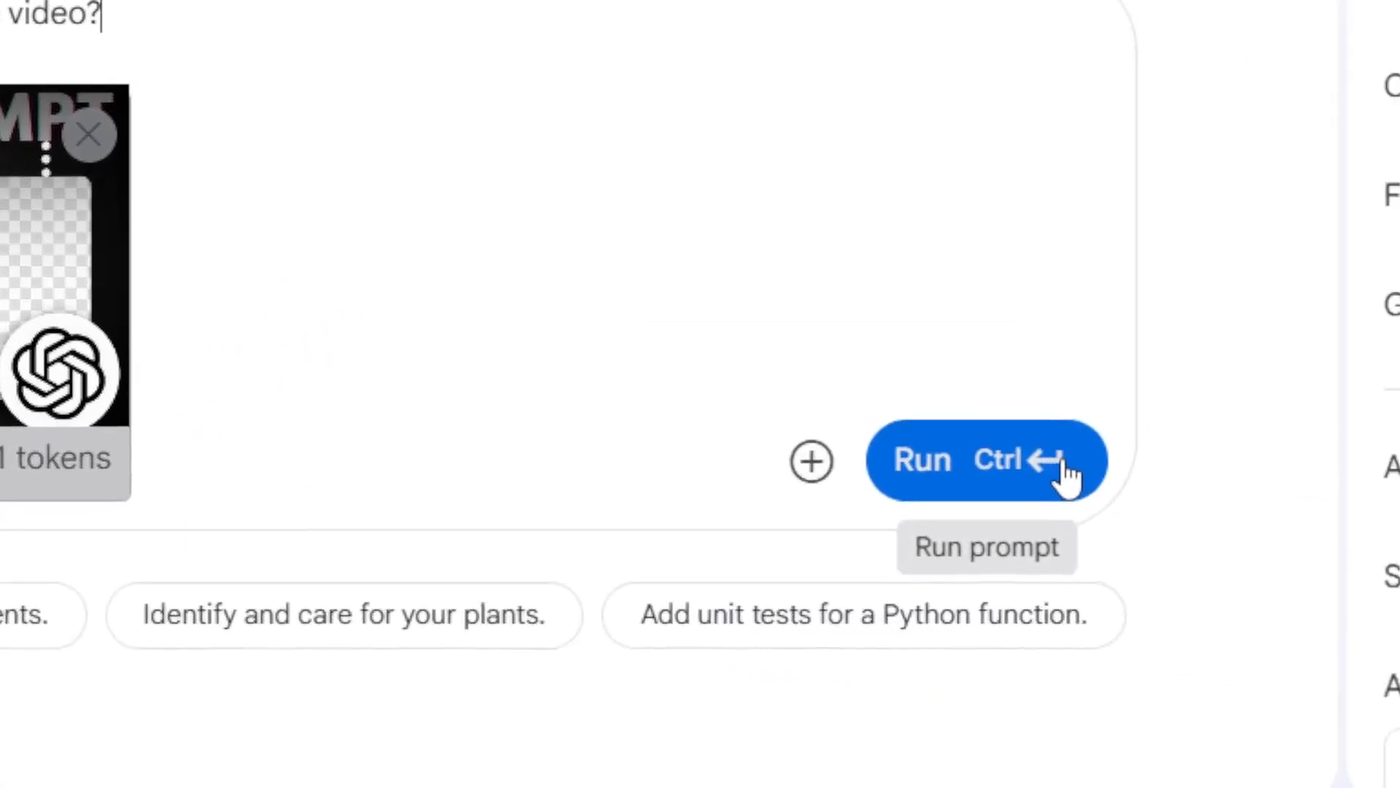
left_click(841, 434)
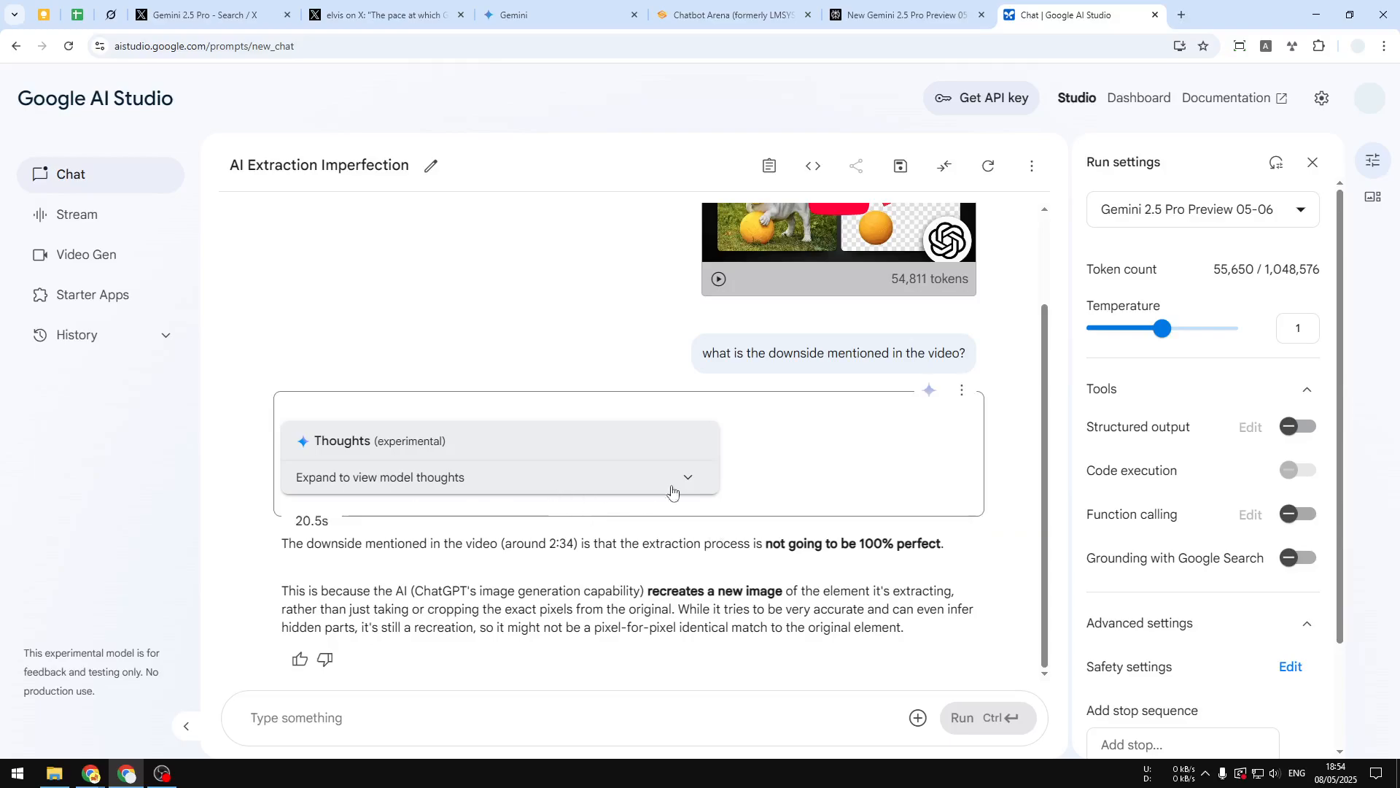
Review the chat's response about the video and switch to the Perplexity answer on New Gemini 2.5 Pro Preview 05-06.
scroll(751, 438, "up", 2)
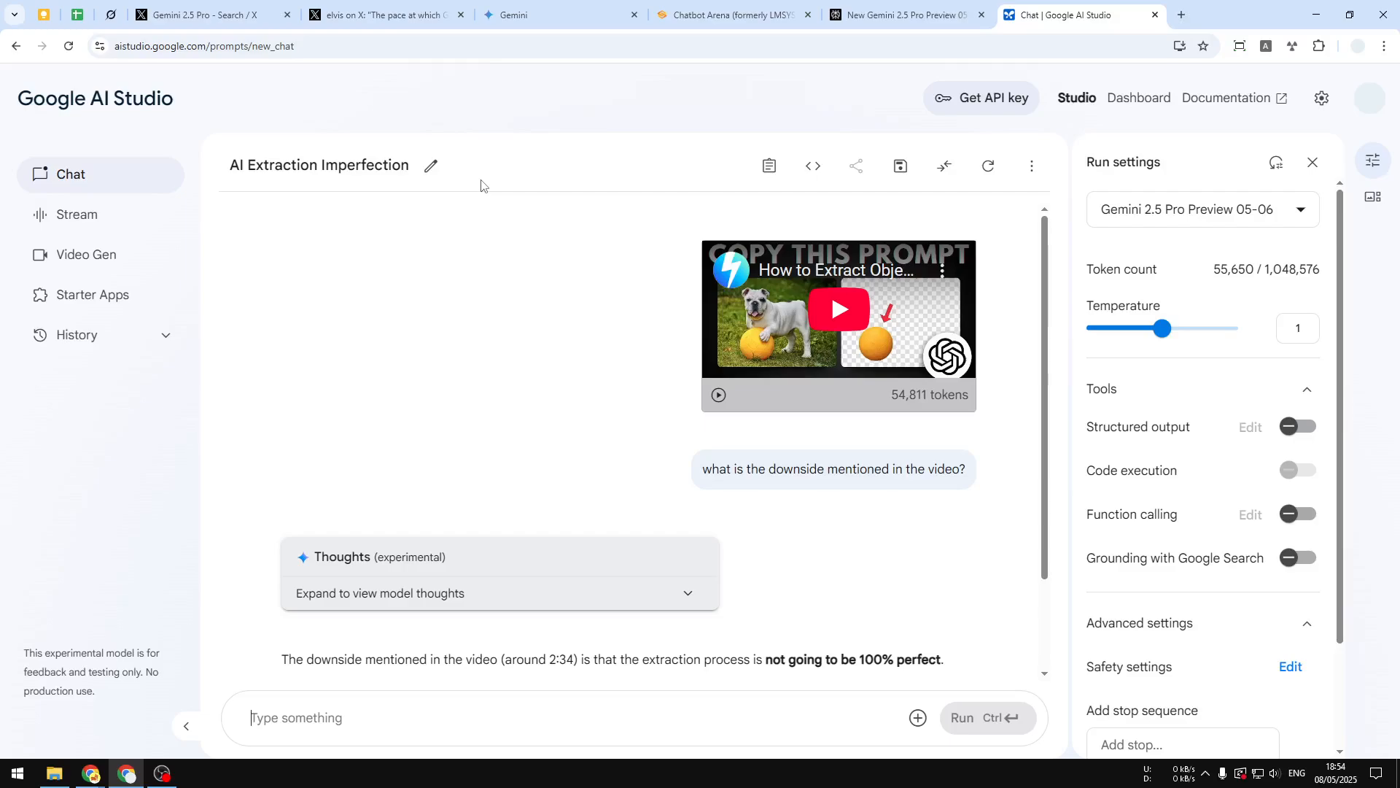
left_click(551, 10)
left_click(905, 14)
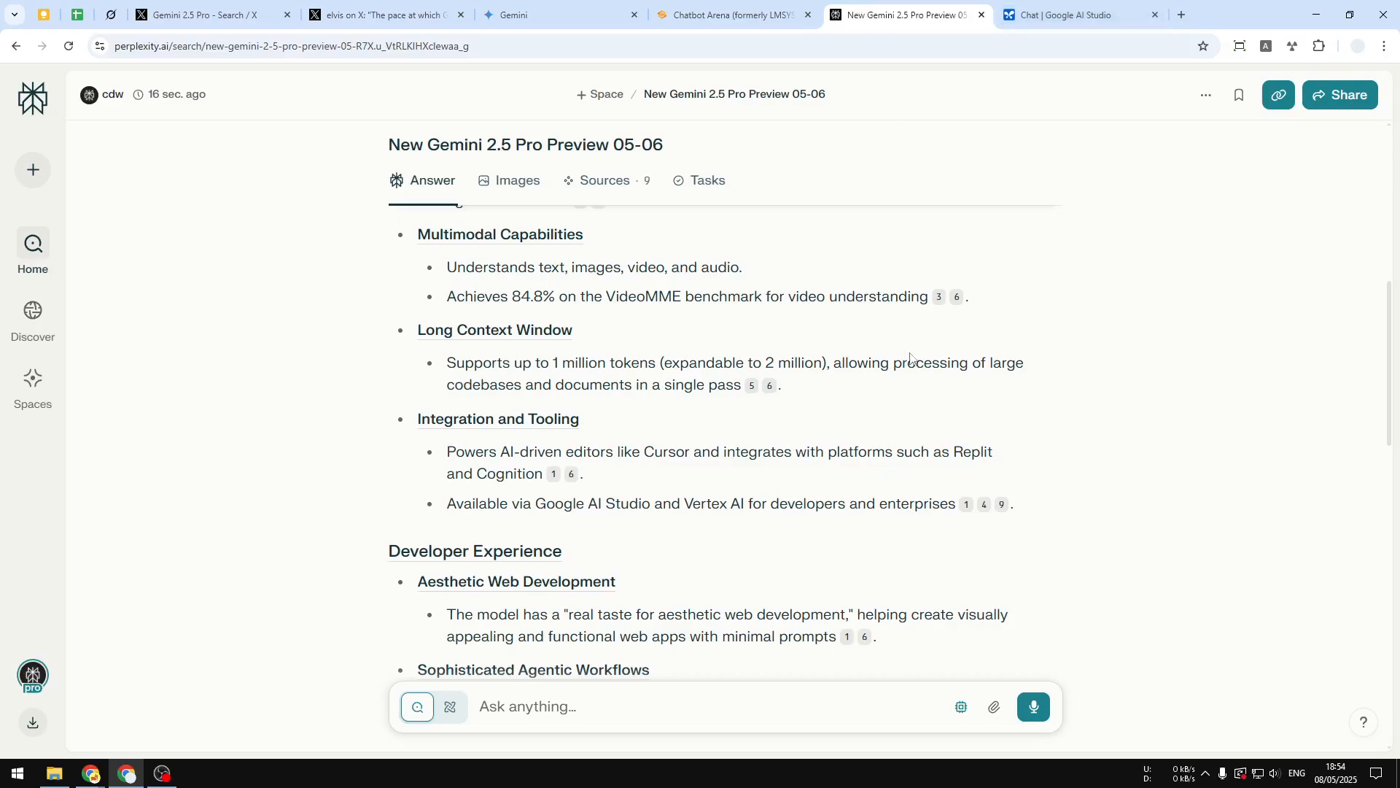